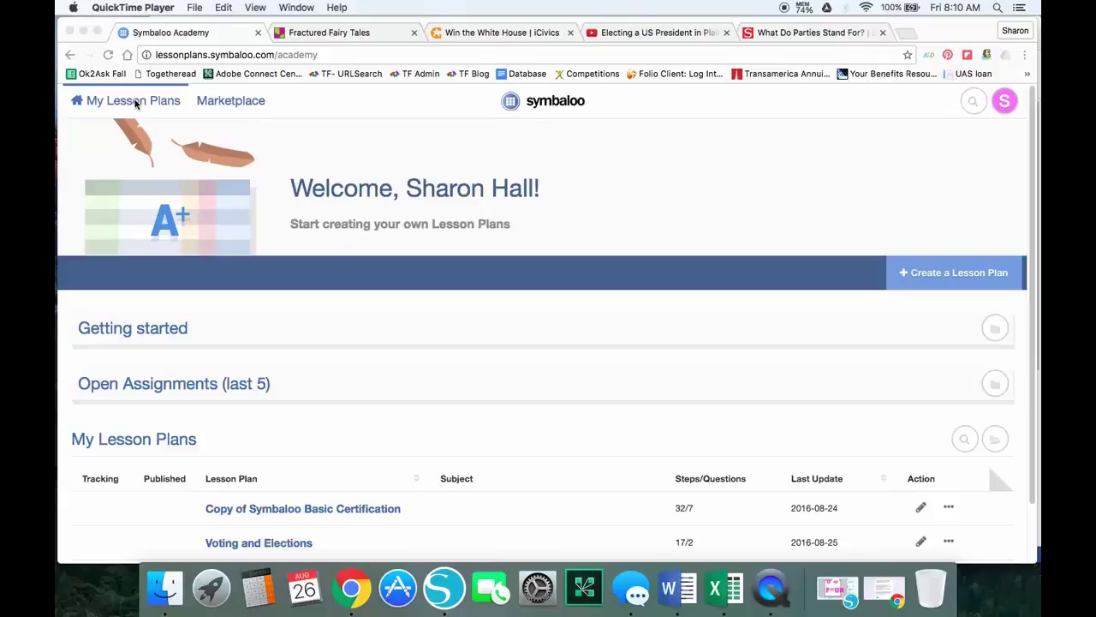
Open the Marketplace and browse the highest rated and most popular lesson plans.
{"action": "left_click", "coordinate": [248, 104]}
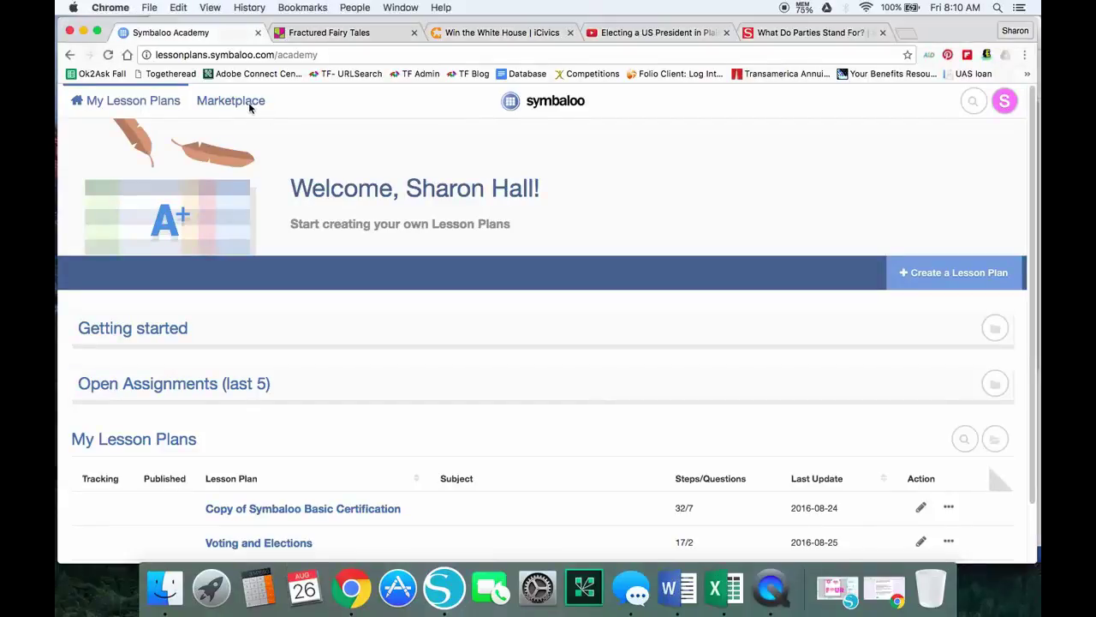
{"action": "left_click", "coordinate": [248, 104]}
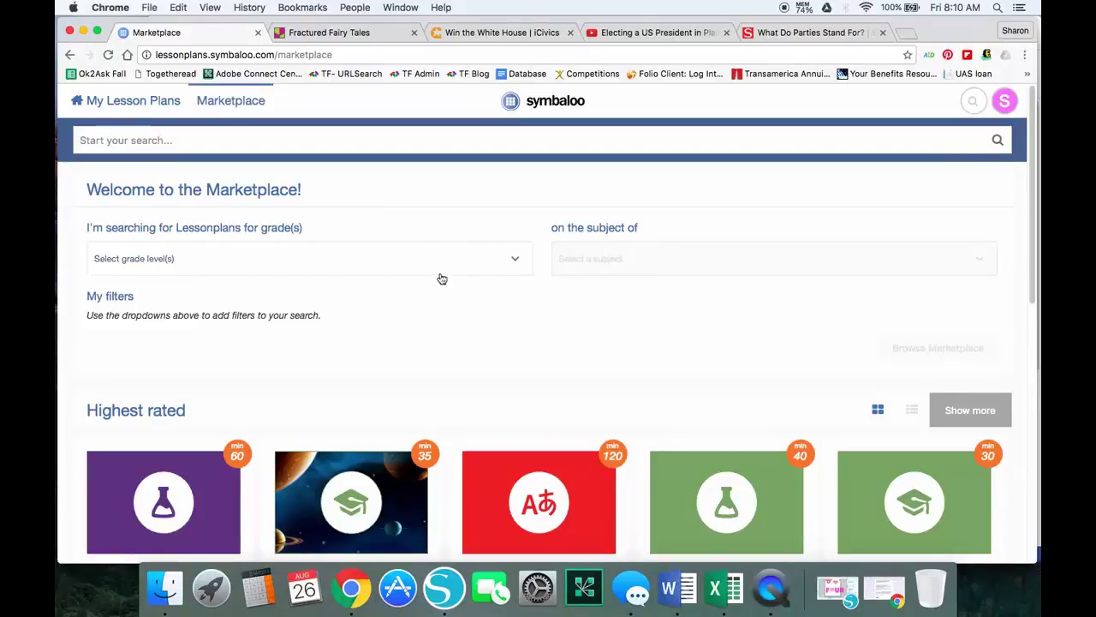
{"action": "scroll", "coordinate": [463, 222], "scroll_direction": "down", "scroll_amount": 2}
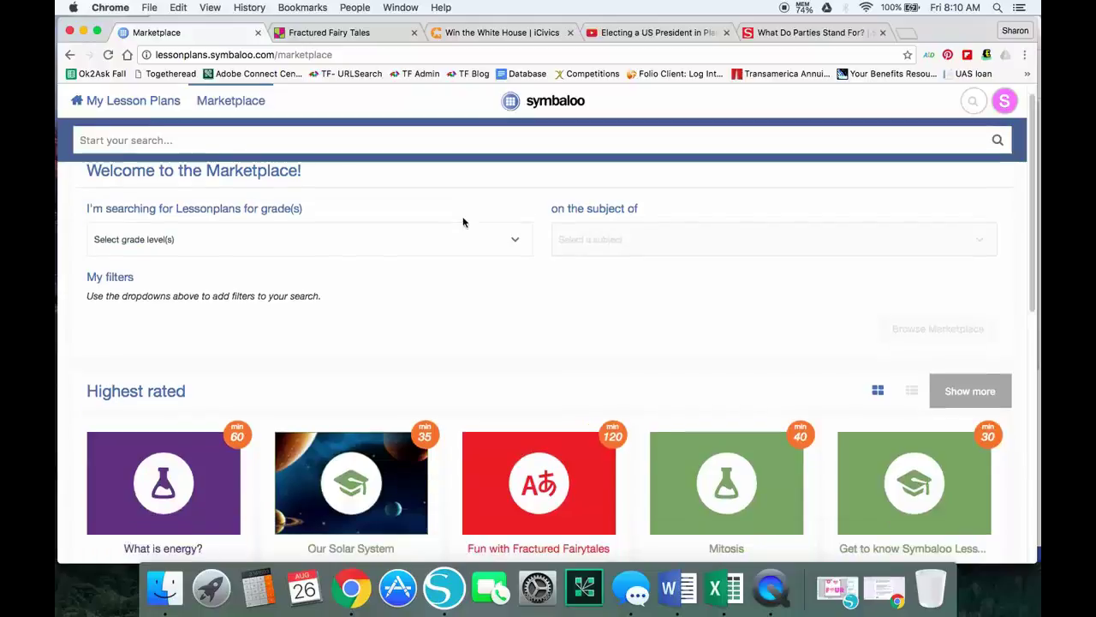
{"action": "scroll", "coordinate": [463, 225], "scroll_direction": "down", "scroll_amount": 2}
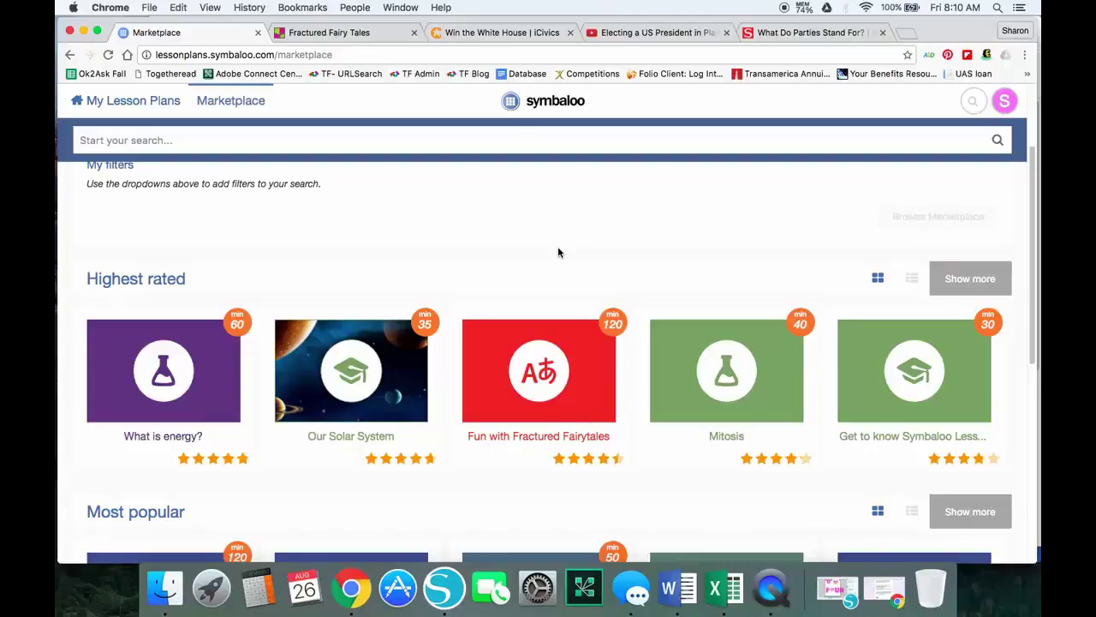
{"action": "scroll", "coordinate": [557, 252], "scroll_direction": "down", "scroll_amount": 3}
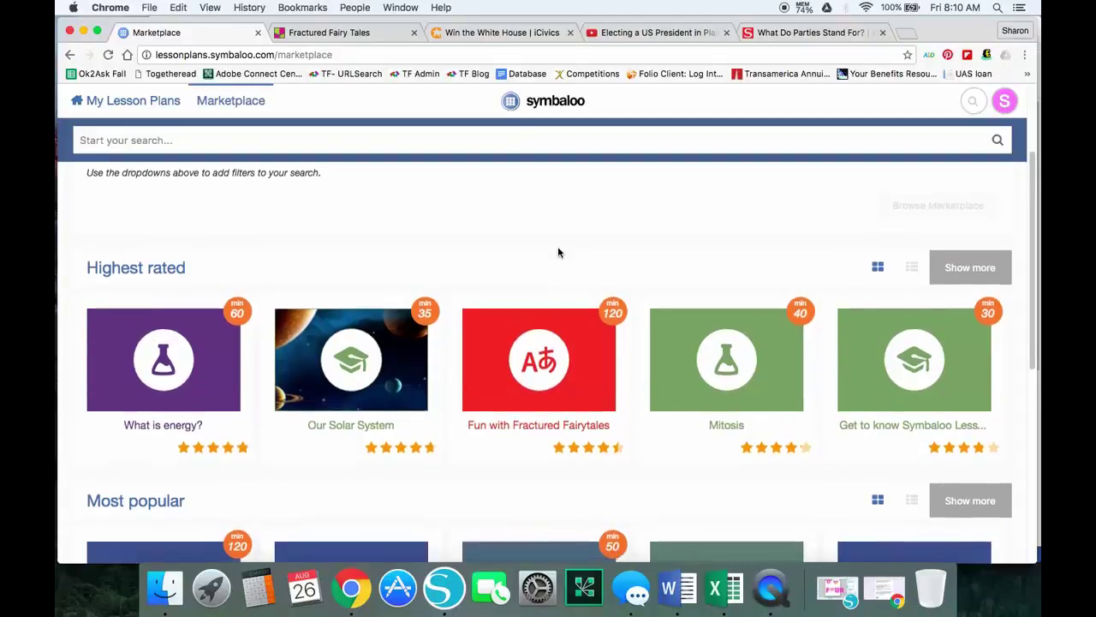
{"action": "scroll", "coordinate": [565, 291], "scroll_direction": "down", "scroll_amount": 2}
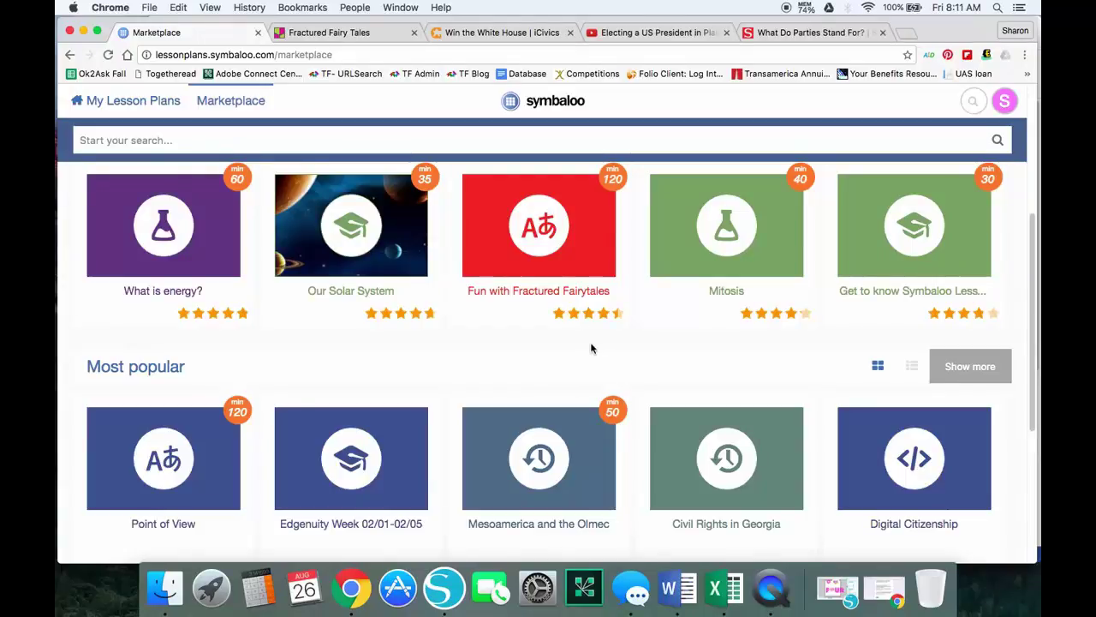
{"action": "scroll", "coordinate": [591, 348], "scroll_direction": "up", "scroll_amount": 2}
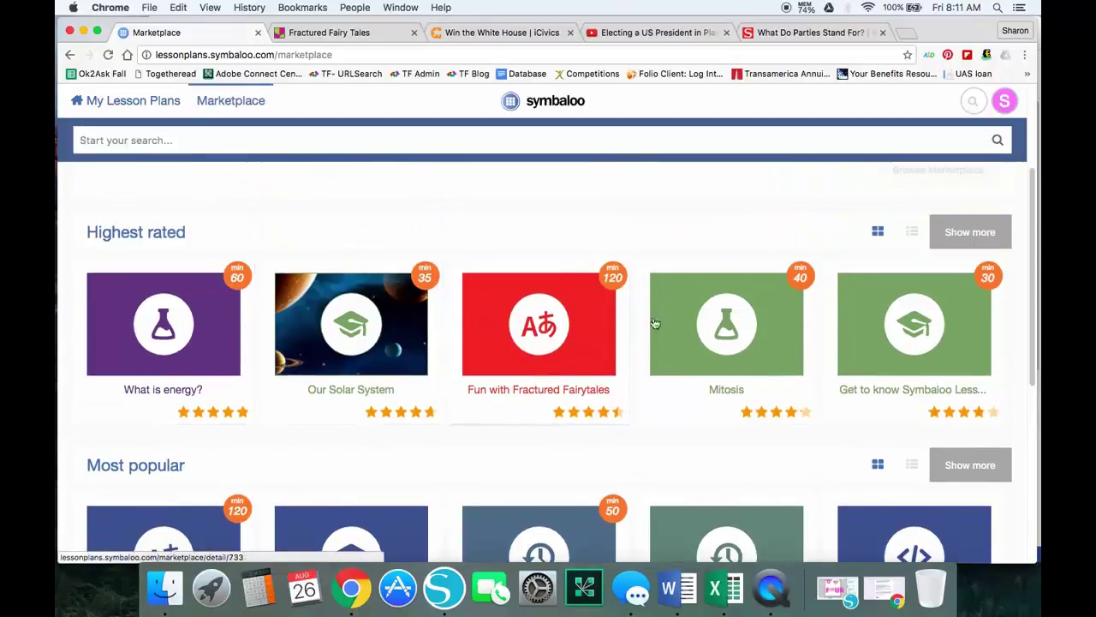
Show more of the Highest rated lesson plans and look through the expanded list.
{"action": "left_click", "coordinate": [985, 235]}
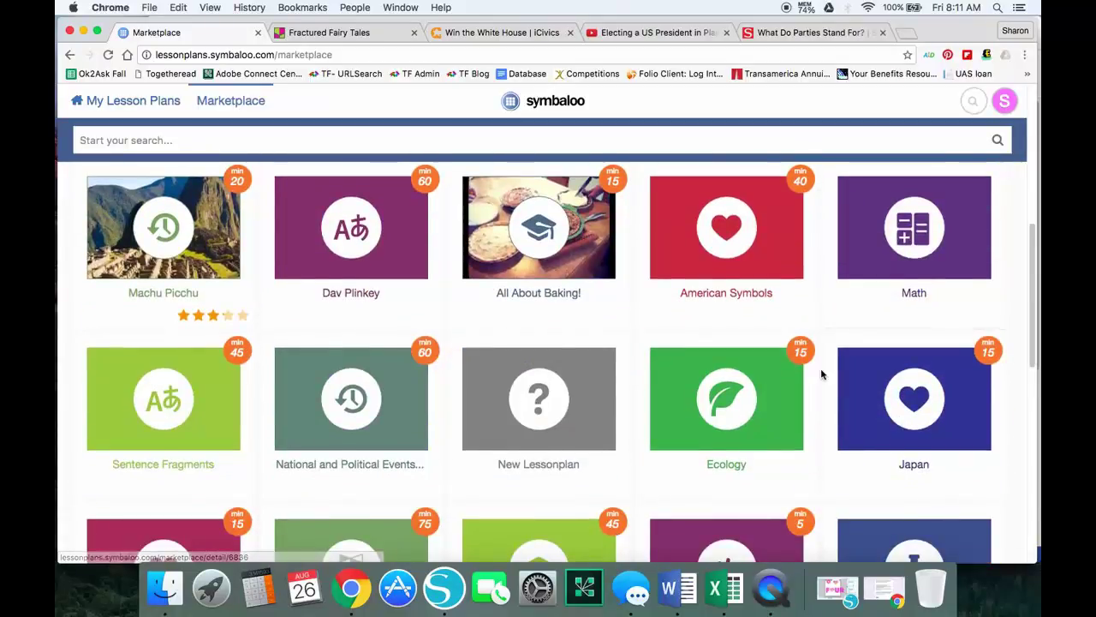
{"action": "scroll", "coordinate": [818, 381], "scroll_direction": "down", "scroll_amount": 1}
{"action": "scroll", "coordinate": [814, 387], "scroll_direction": "up", "scroll_amount": 2}
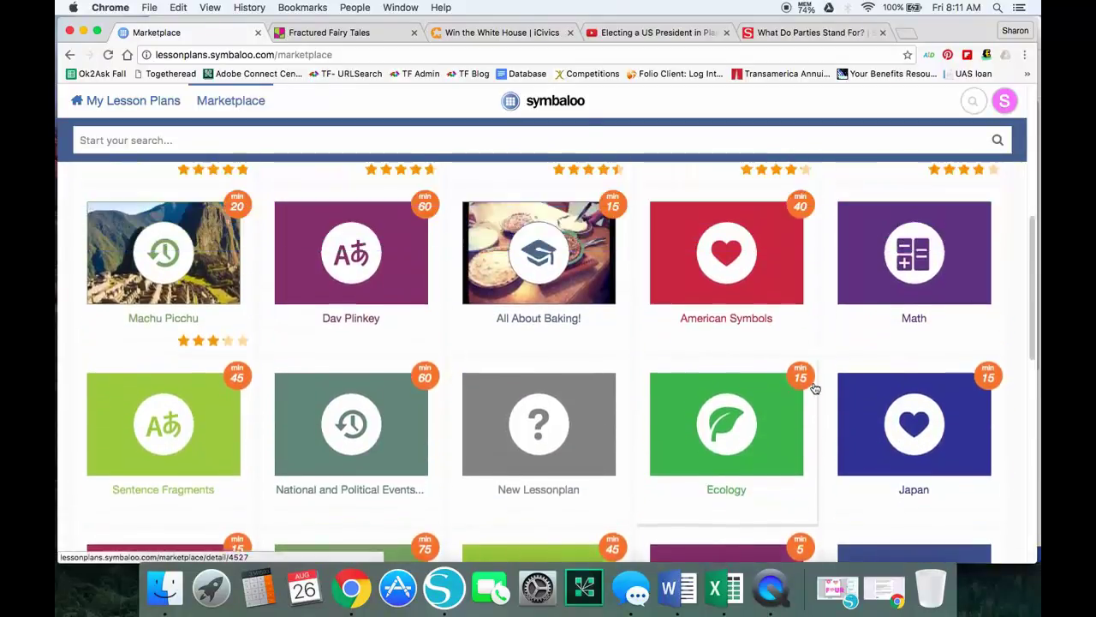
{"action": "scroll", "coordinate": [815, 387], "scroll_direction": "up", "scroll_amount": 3}
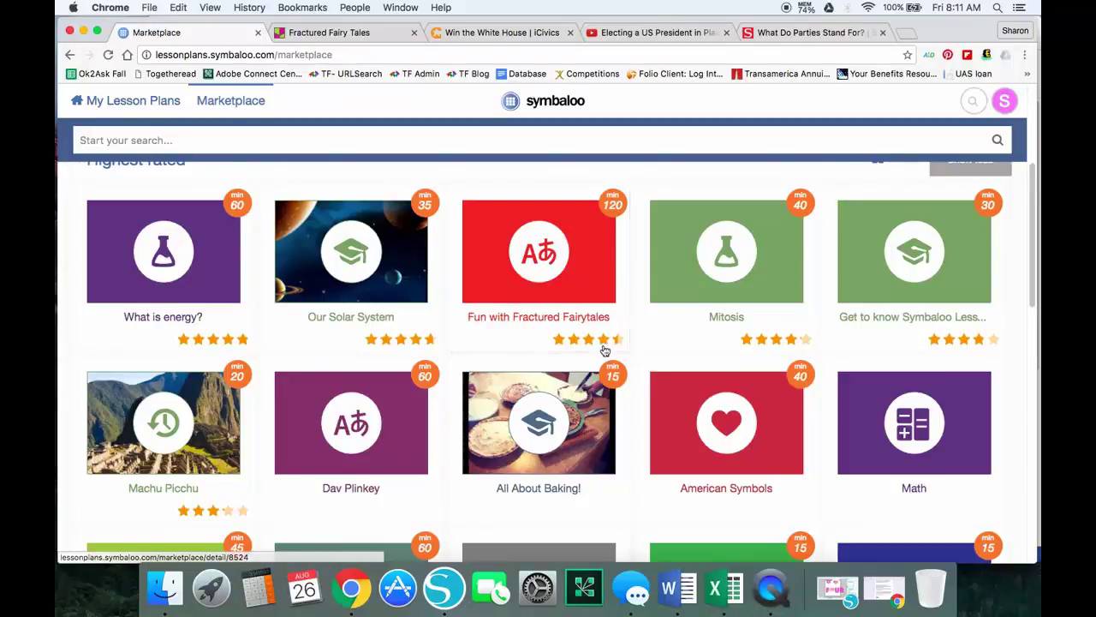
Open the Fun with Fractured Fairytales lesson plan and review its rating, duration, steps, classifications, objectives and comments.
{"action": "left_click", "coordinate": [562, 253]}
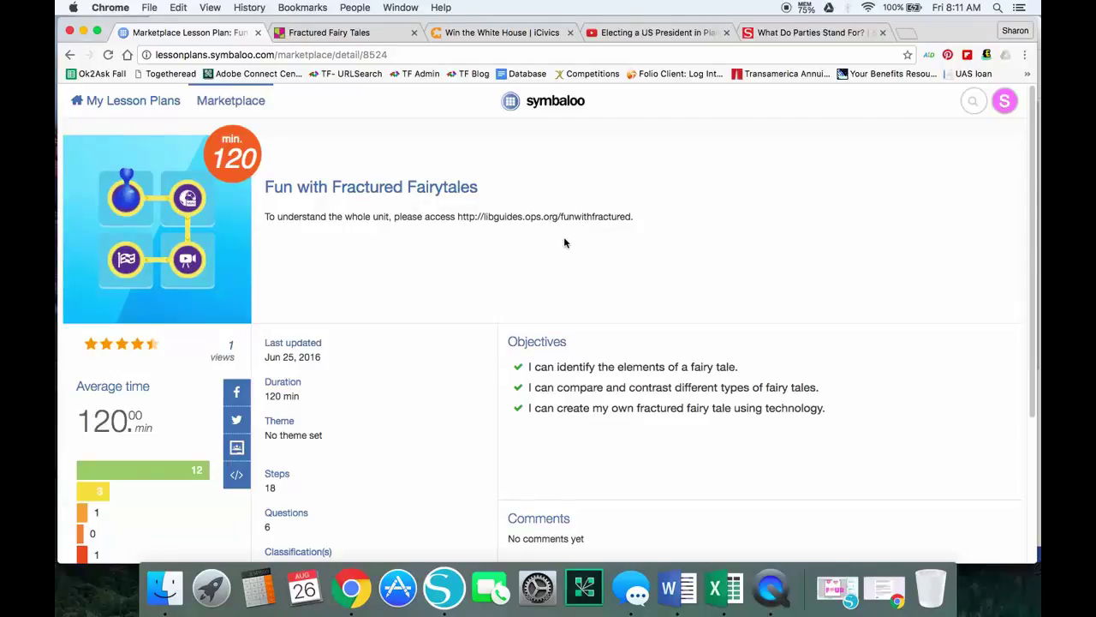
{"action": "scroll", "coordinate": [625, 206], "scroll_direction": "down", "scroll_amount": 1}
{"action": "scroll", "coordinate": [621, 205], "scroll_direction": "down", "scroll_amount": 2}
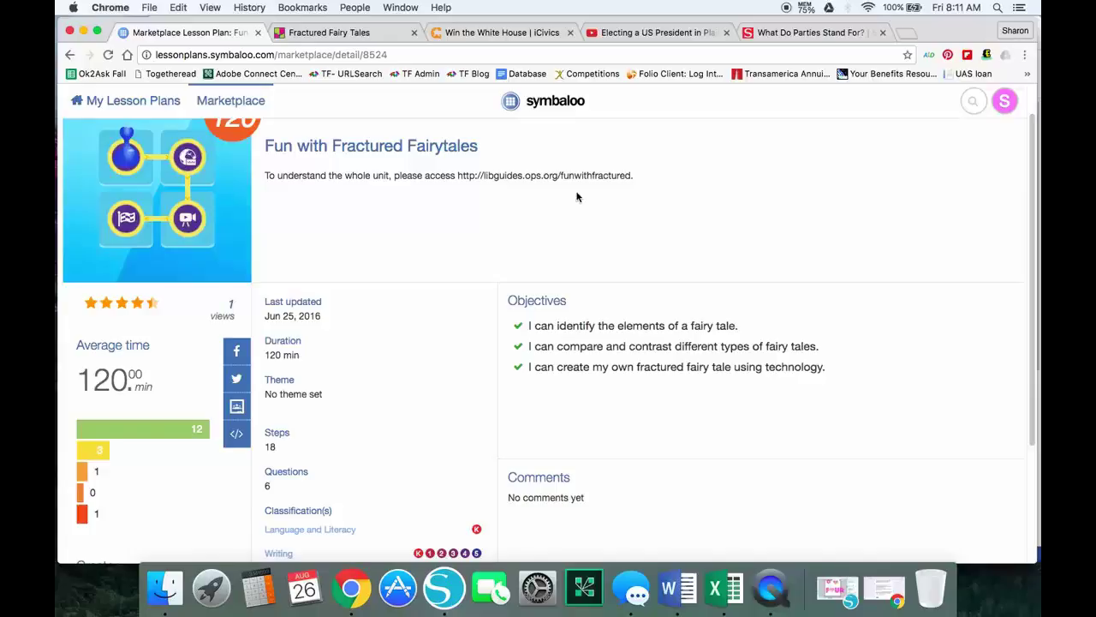
{"action": "scroll", "coordinate": [576, 197], "scroll_direction": "down", "scroll_amount": 2}
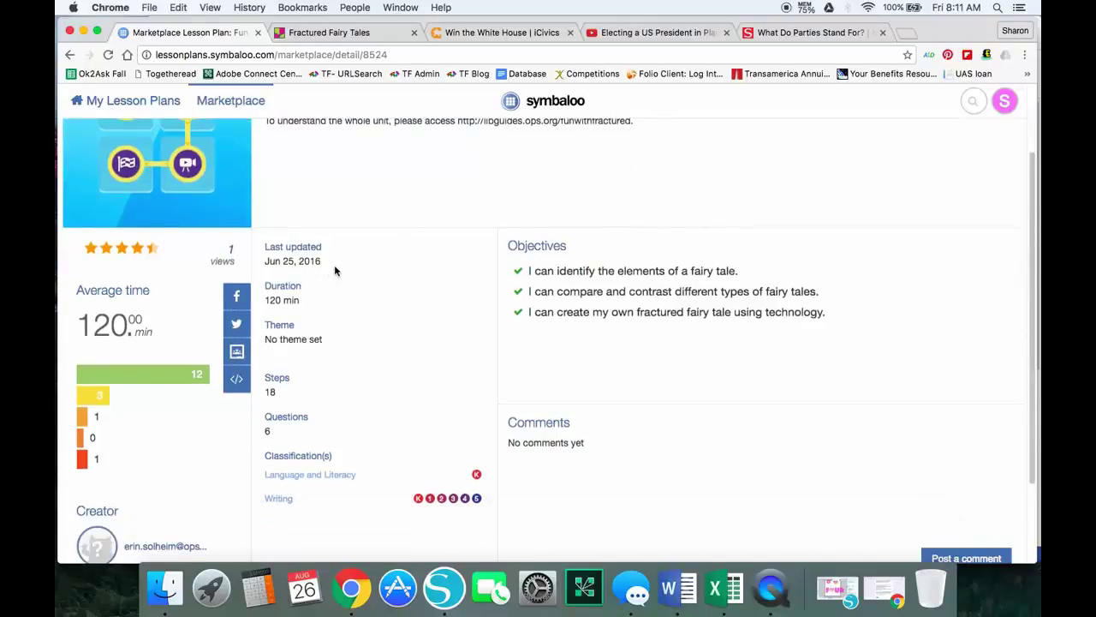
{"action": "scroll", "coordinate": [334, 271], "scroll_direction": "down", "scroll_amount": 1}
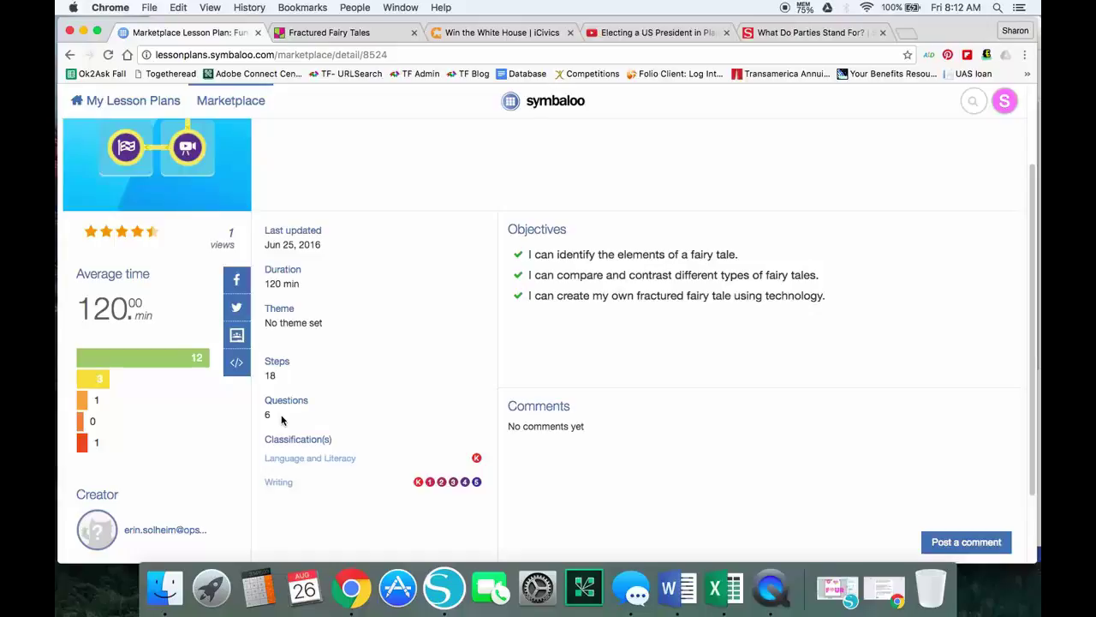
{"action": "scroll", "coordinate": [452, 335], "scroll_direction": "down", "scroll_amount": 2}
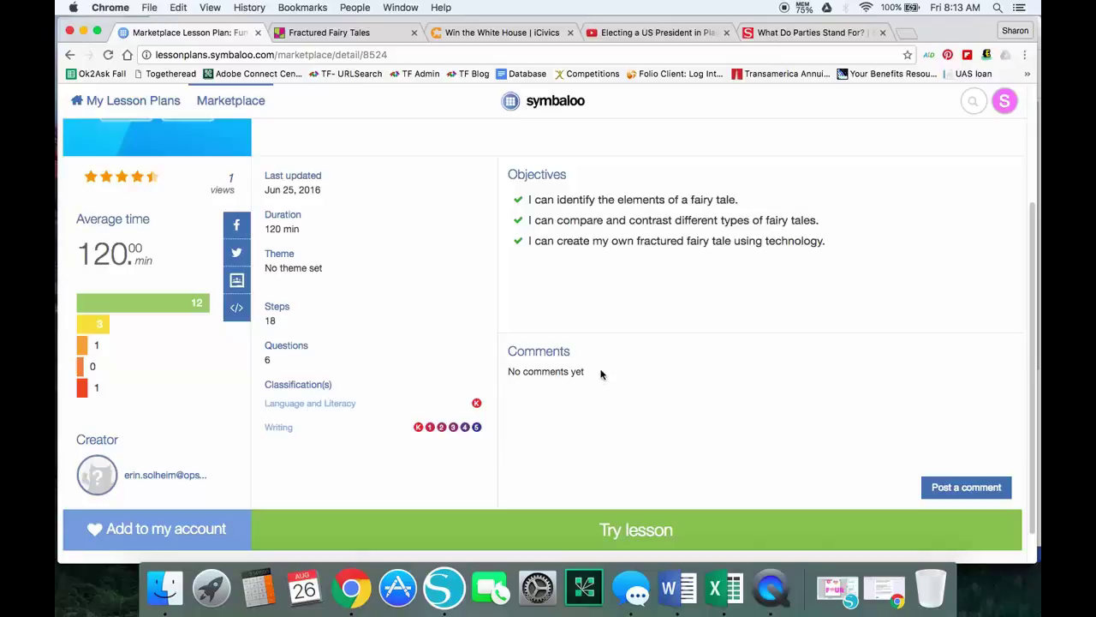
{"action": "scroll", "coordinate": [599, 375], "scroll_direction": "up", "scroll_amount": 5}
{"action": "scroll", "coordinate": [598, 377], "scroll_direction": "down", "scroll_amount": 3}
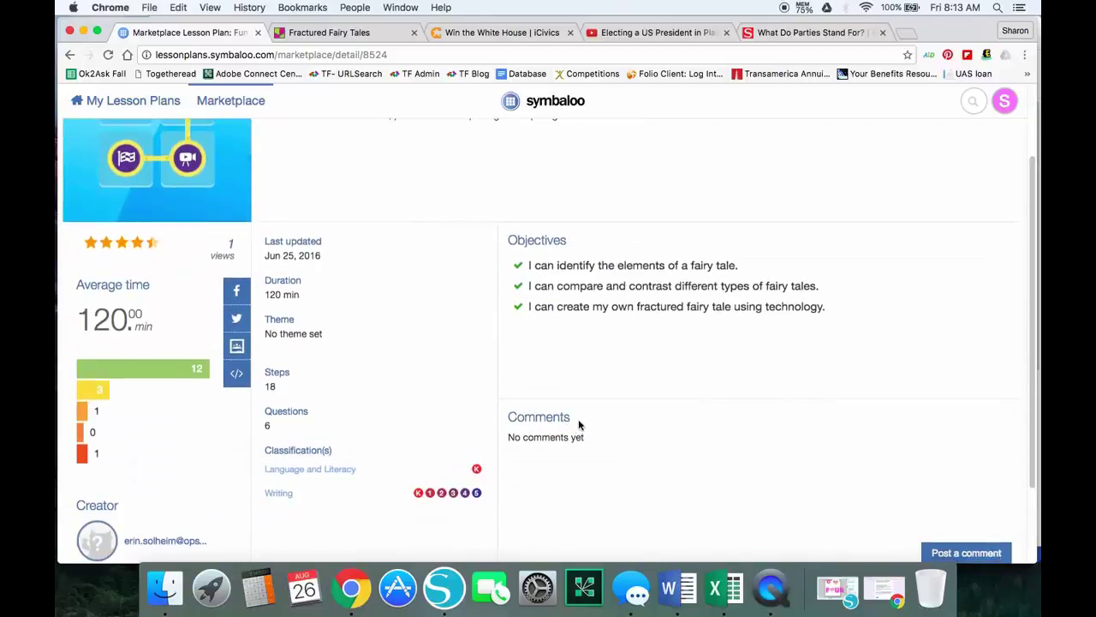
{"action": "scroll", "coordinate": [565, 403], "scroll_direction": "down", "scroll_amount": 1}
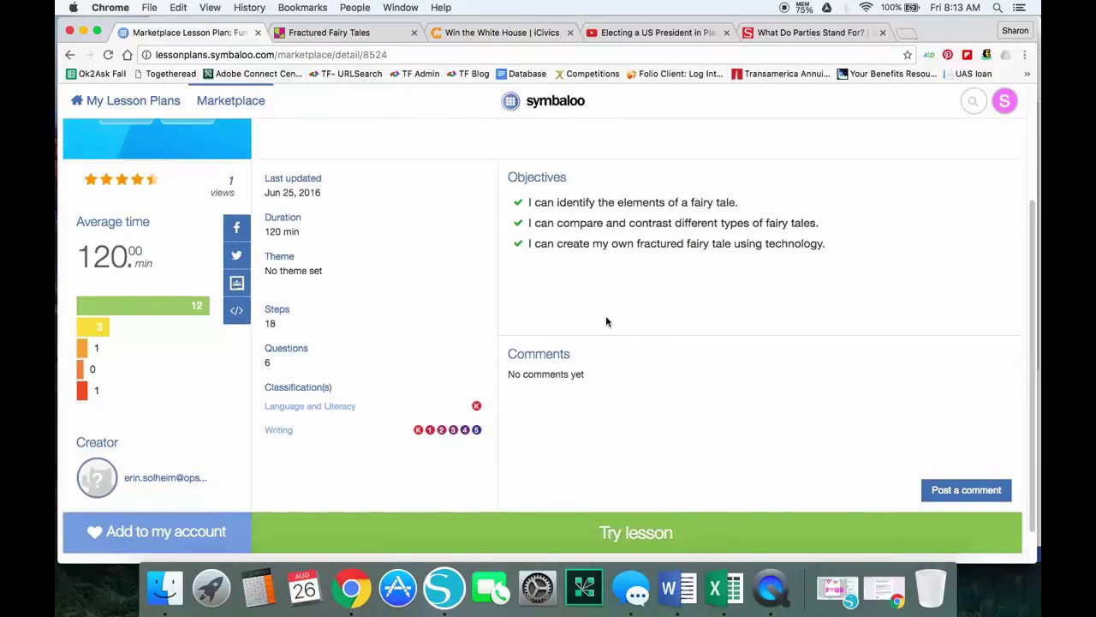
{"action": "scroll", "coordinate": [604, 344], "scroll_direction": "down", "scroll_amount": 1}
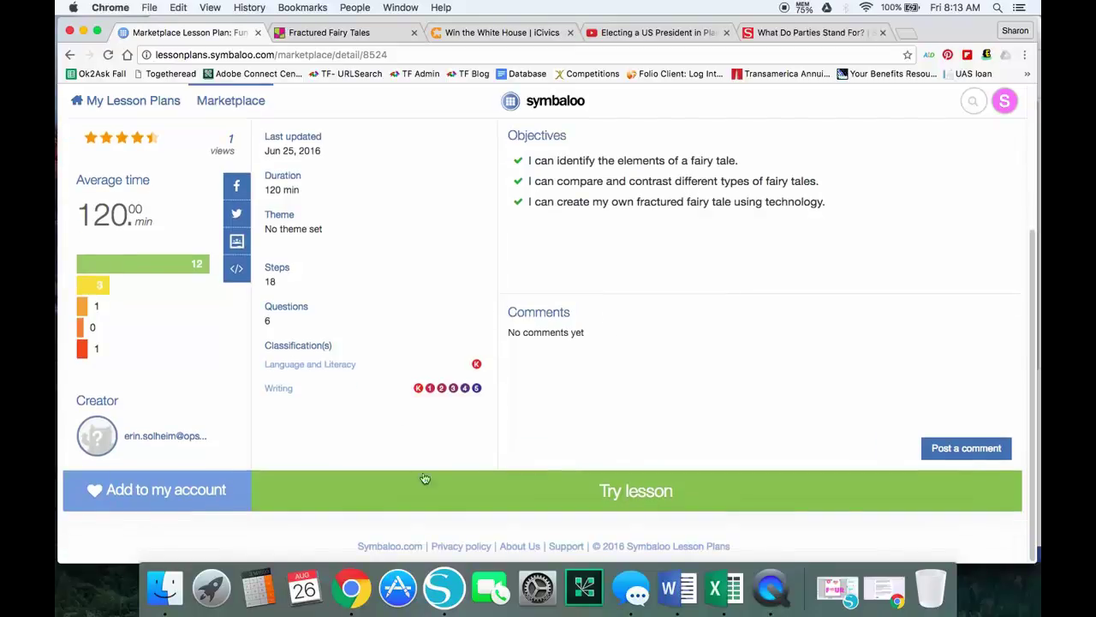
Try the Fun with Fractured Fairytales lesson to view its path of steps, and close the preview.
{"action": "left_click", "coordinate": [626, 494]}
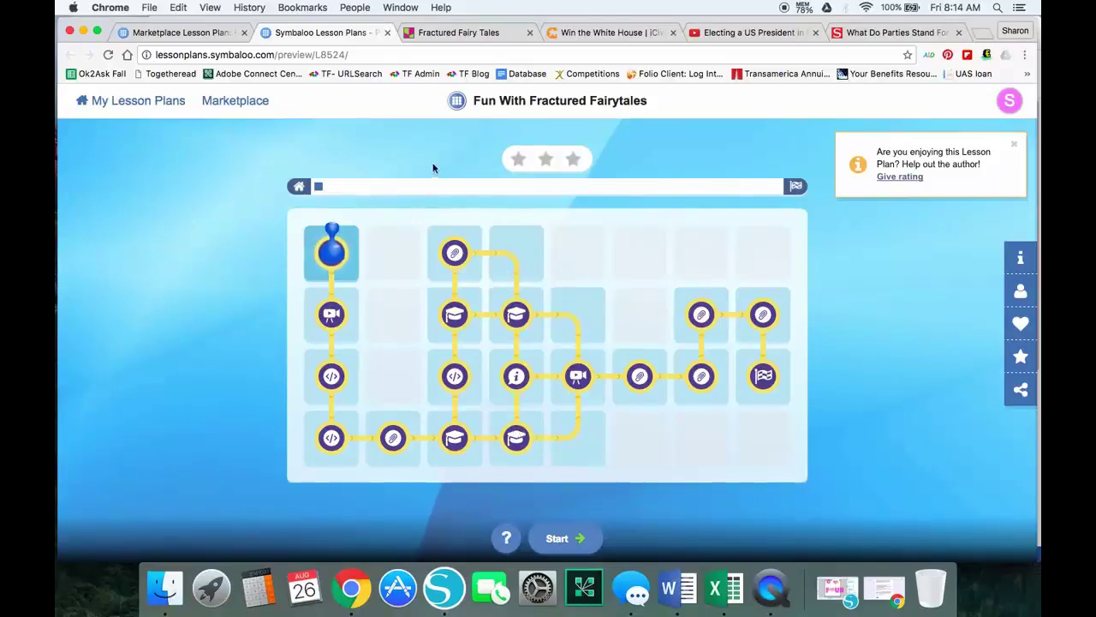
{"action": "left_click", "coordinate": [388, 32]}
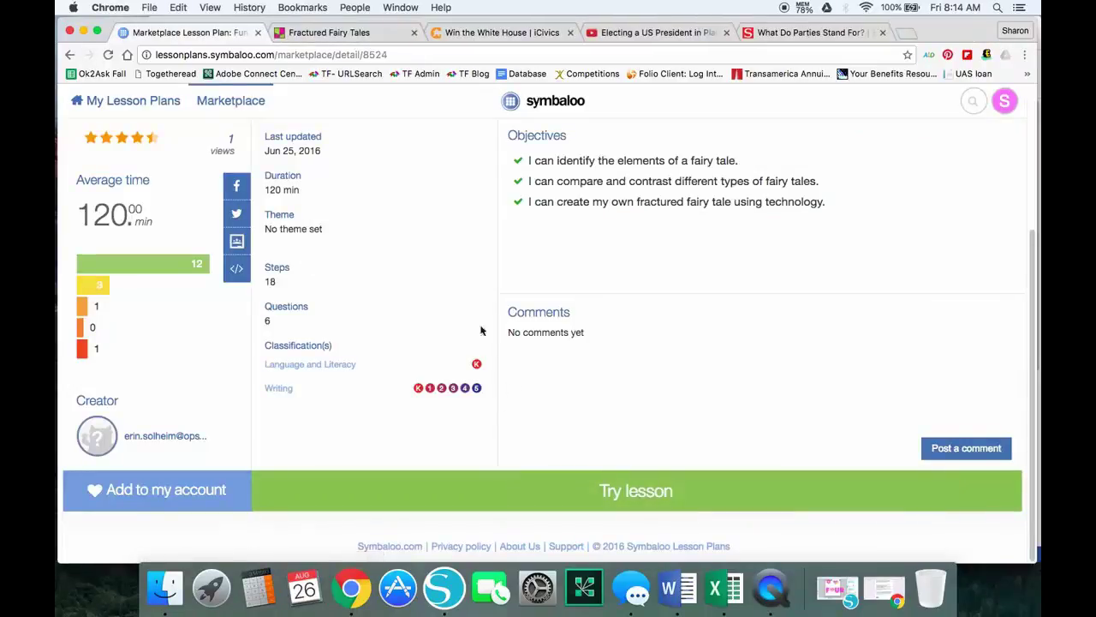
Add the fairytales lesson plan to the account and open its copy from My Lesson Plans for editing.
{"action": "left_click", "coordinate": [158, 493]}
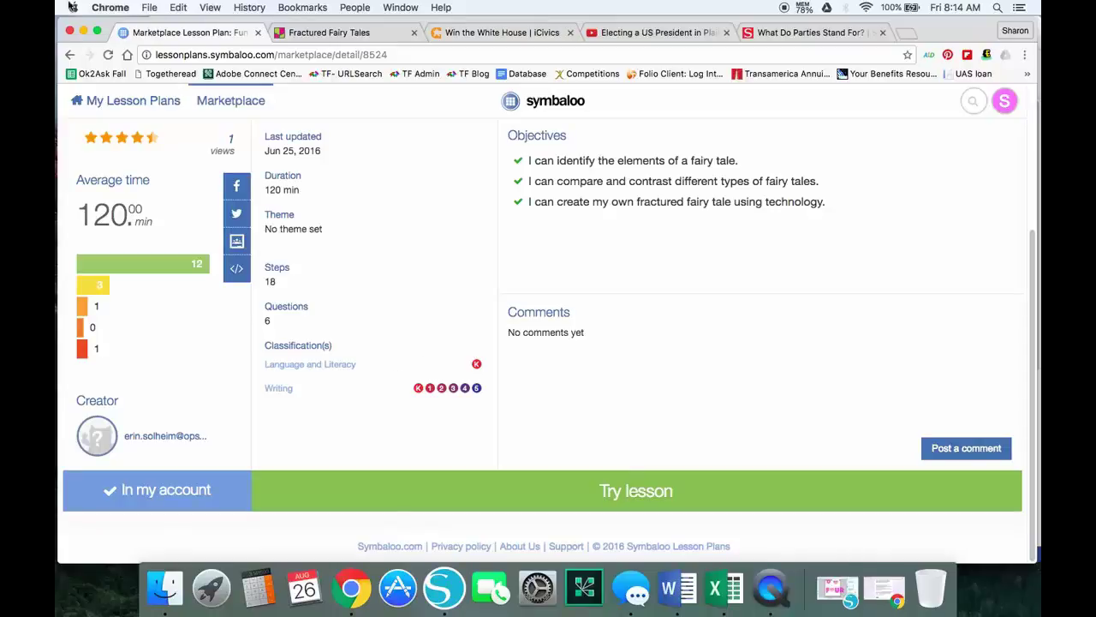
{"action": "left_click", "coordinate": [133, 101]}
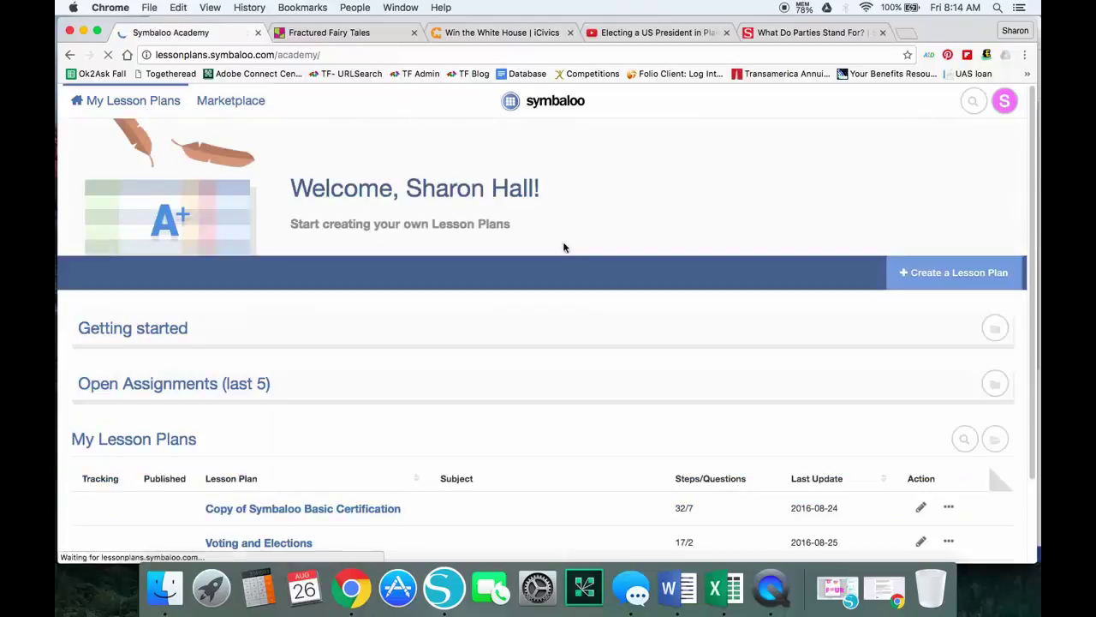
{"action": "scroll", "coordinate": [565, 262], "scroll_direction": "down", "scroll_amount": 2}
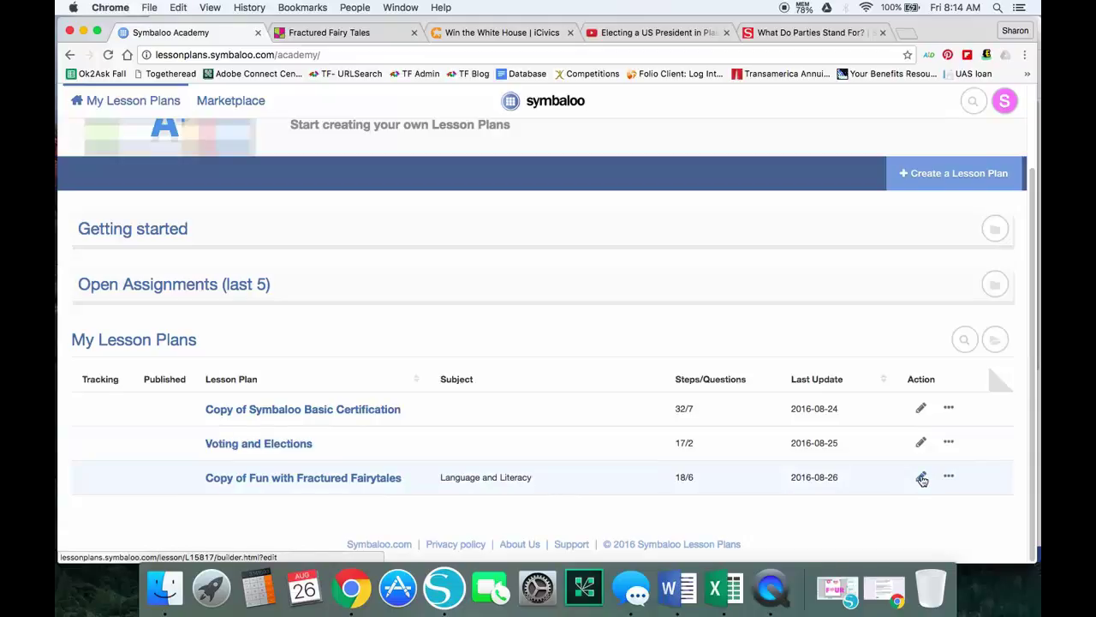
{"action": "left_click", "coordinate": [951, 478]}
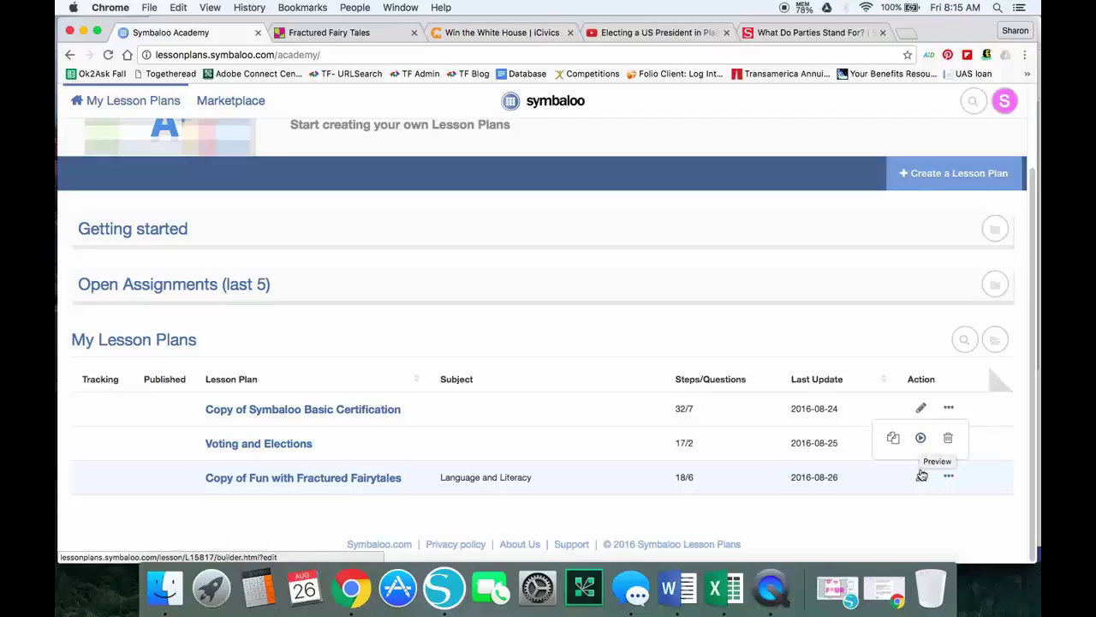
{"action": "left_click", "coordinate": [922, 477]}
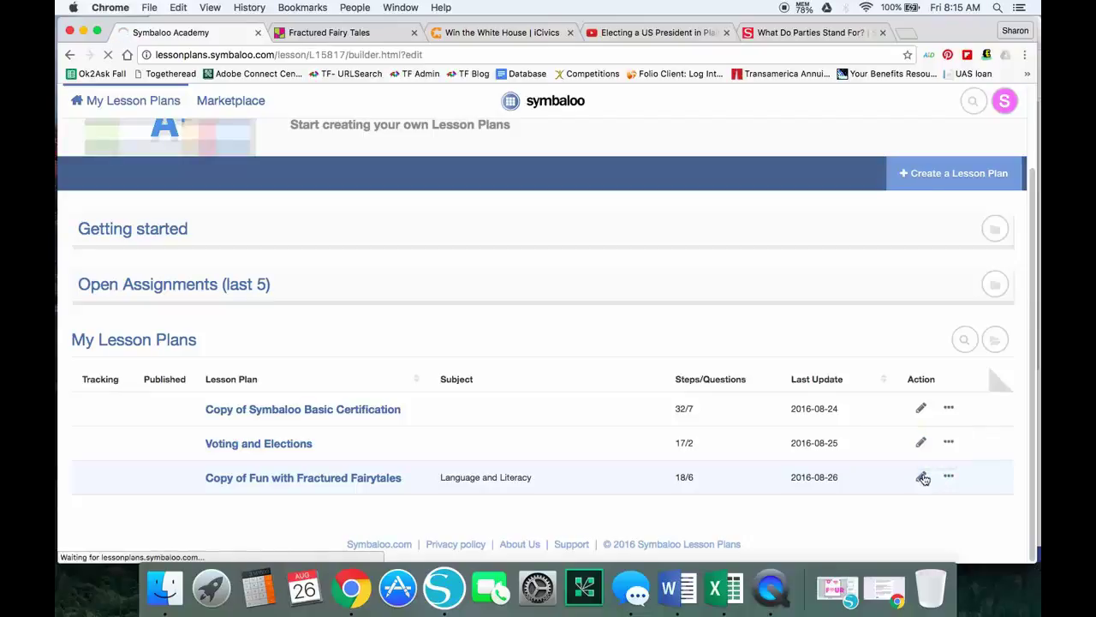
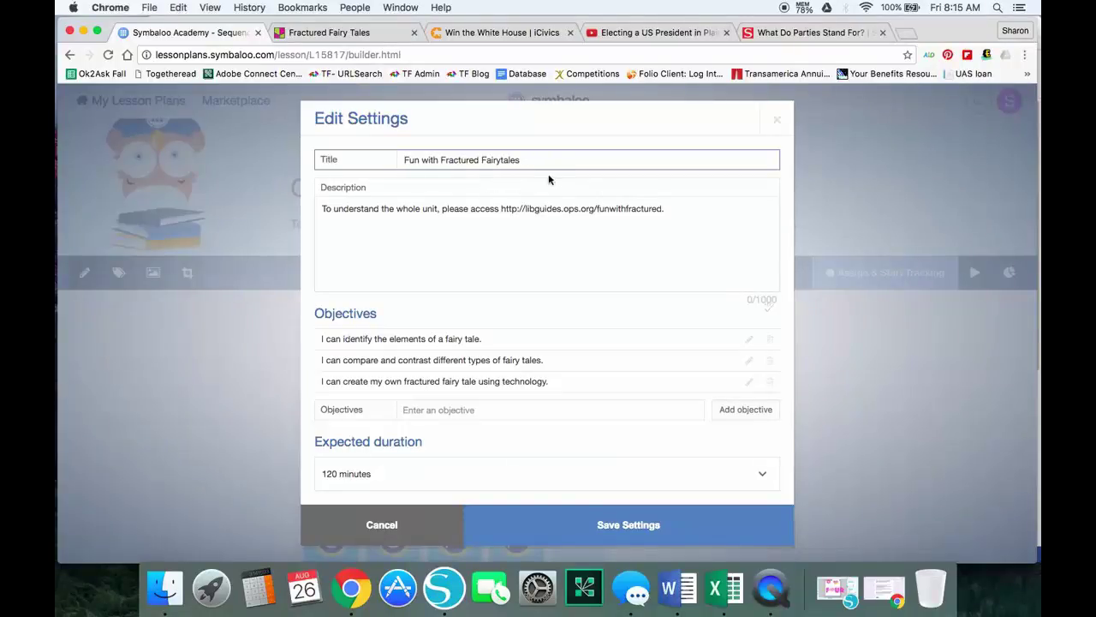
Replace the lesson plan's description with a sentence thanking the author by first name for creating this lesson.
{"action": "left_click", "coordinate": [676, 210]}
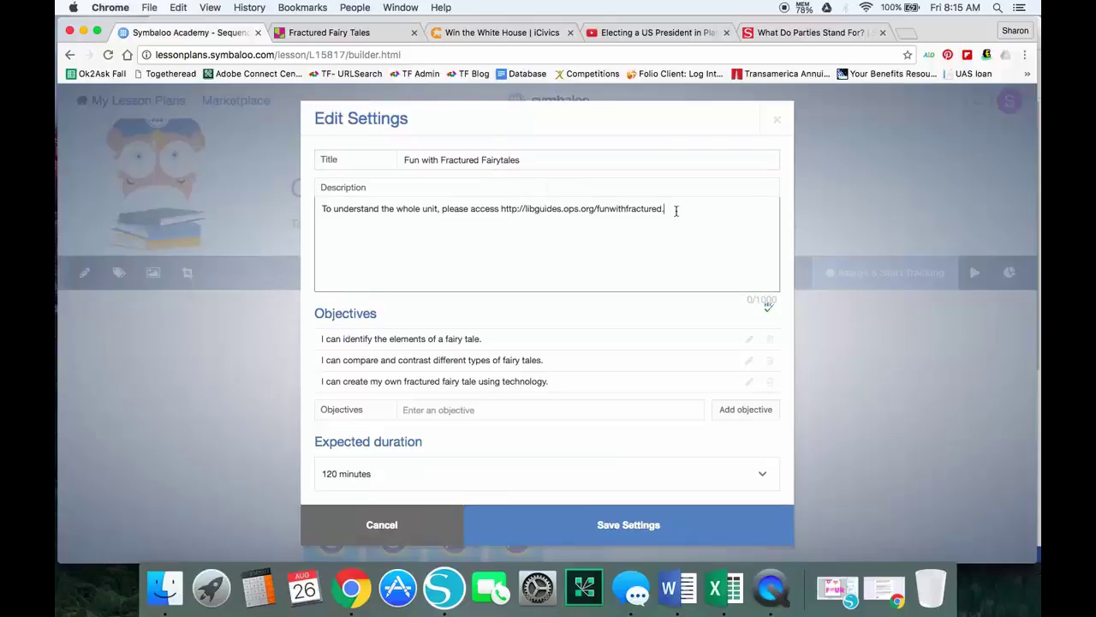
{"action": "right_click", "coordinate": [666, 209]}
{"action": "left_click", "coordinate": [609, 250]}
{"action": "left_click_drag", "start_coordinate": [679, 211], "coordinate": [317, 220]}
{"action": "key", "text": "BackSpace"}
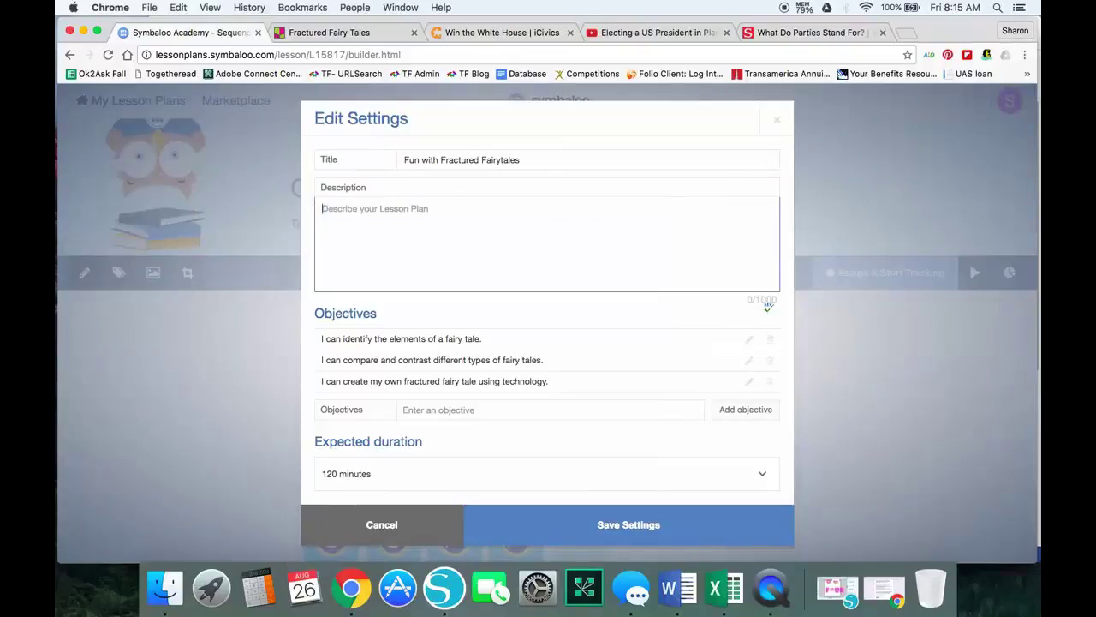
{"action": "type", "text": "Thank you erin for creating thi"}
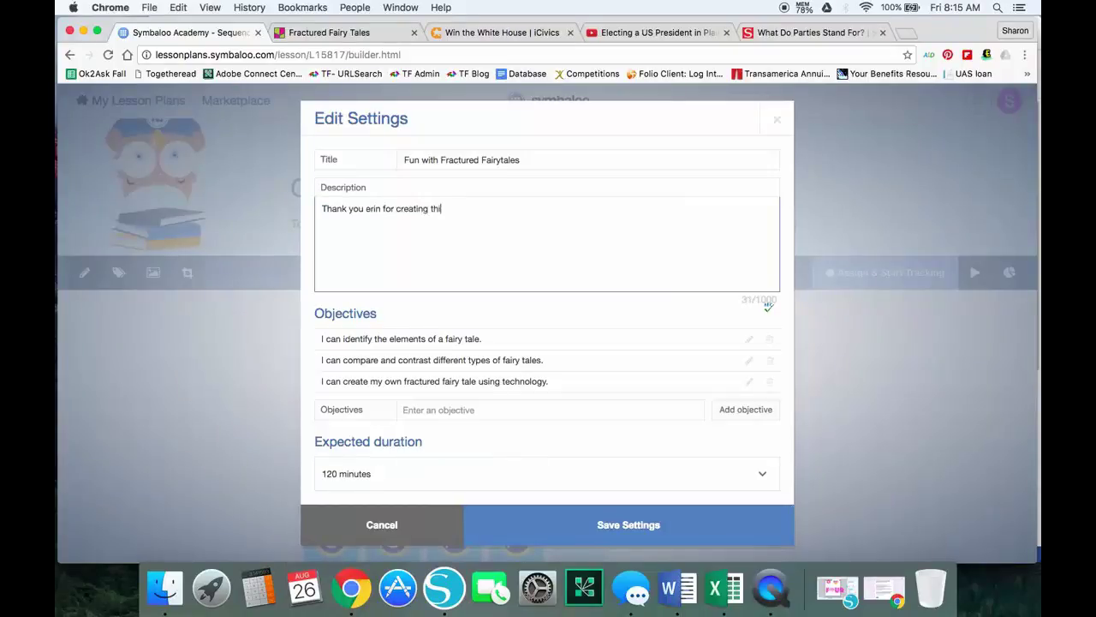
{"action": "type", "text": "s lesson"}
Add the objective "I can identify main characters in a fairy tale" to the lesson plan.
{"action": "left_click", "coordinate": [433, 411]}
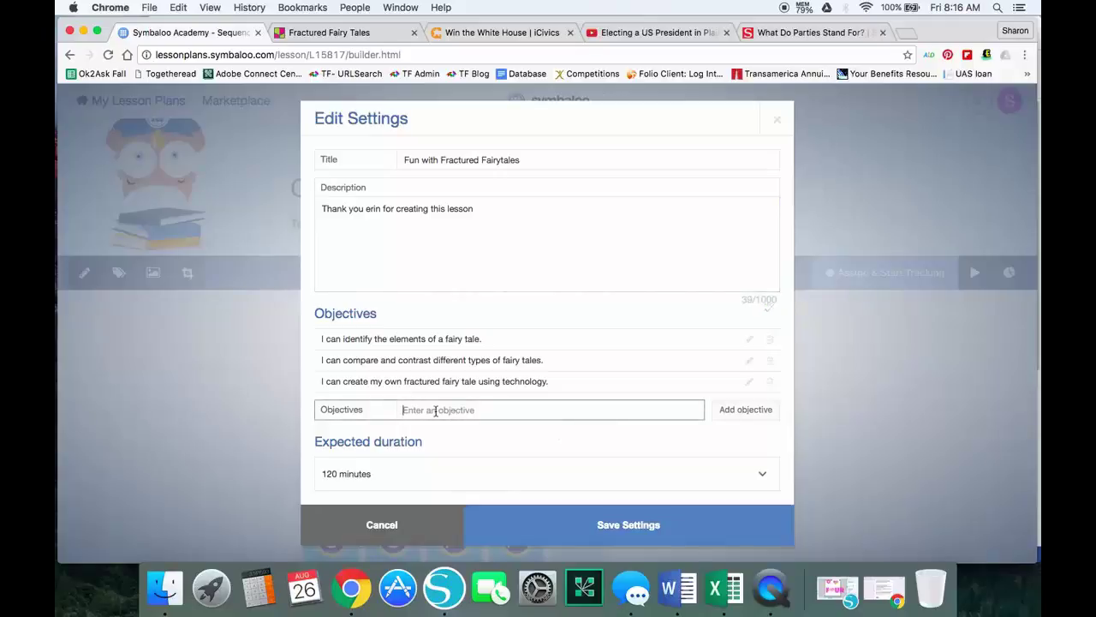
{"action": "type", "text": "I can "}
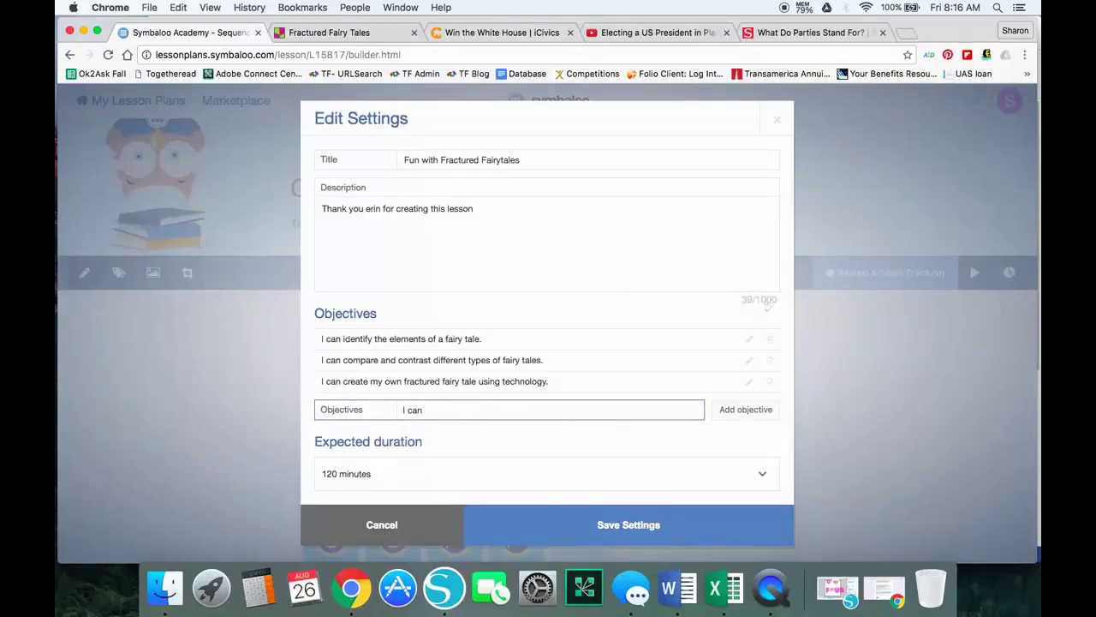
{"action": "type", "text": "identify main characters in a fa"}
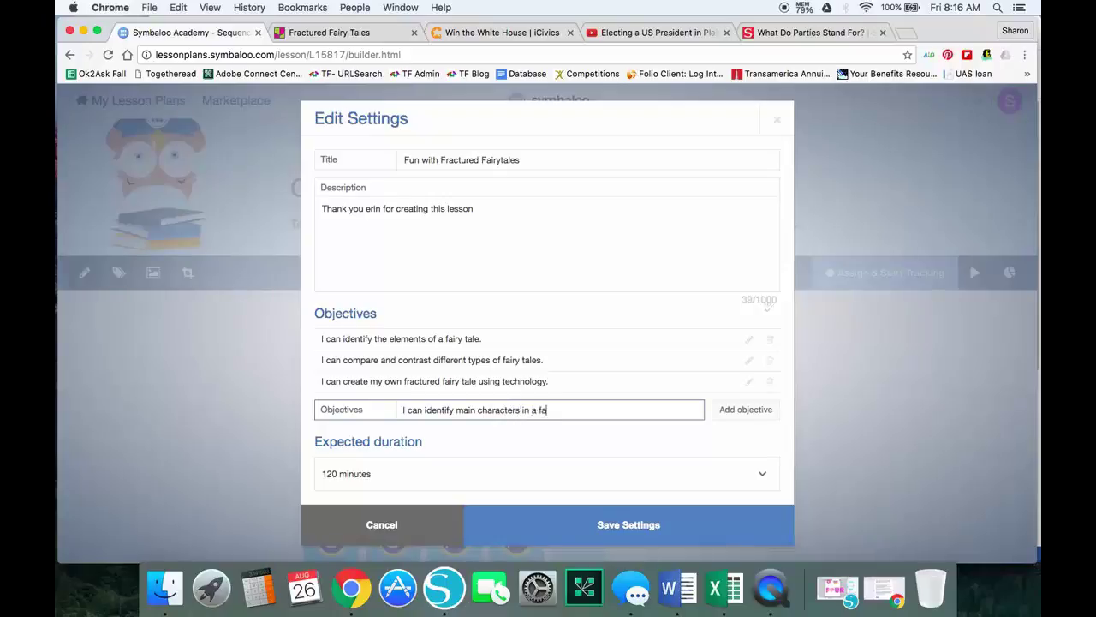
{"action": "type", "text": "iry tale"}
{"action": "left_click", "coordinate": [735, 413]}
Look through the expected duration choices and save the lesson plan settings.
{"action": "scroll", "coordinate": [674, 333], "scroll_direction": "down", "scroll_amount": 1}
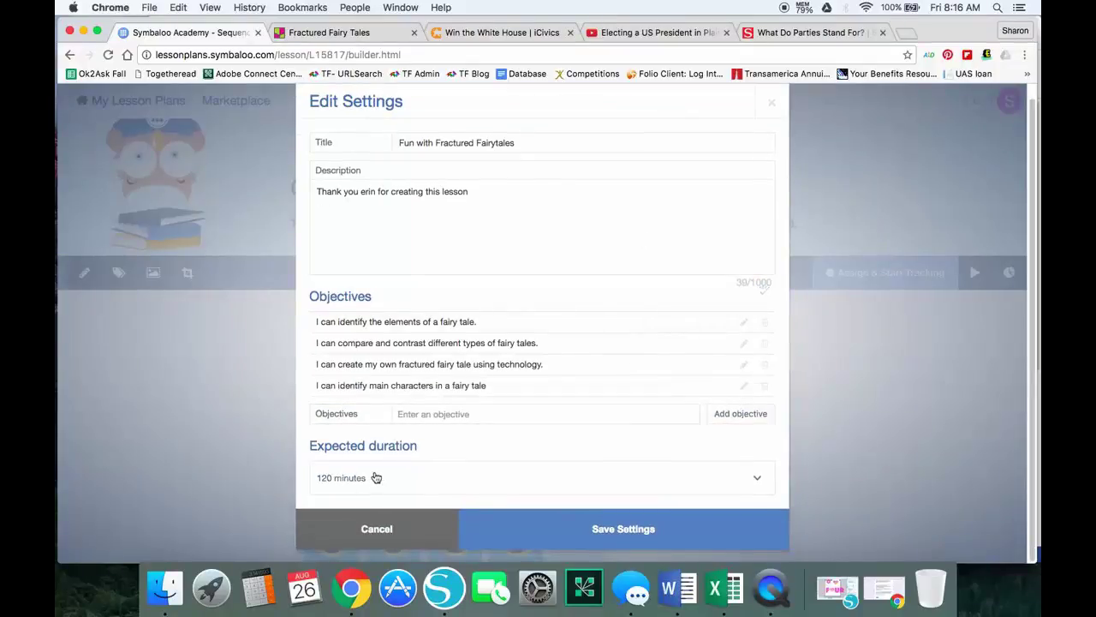
{"action": "left_click", "coordinate": [757, 481]}
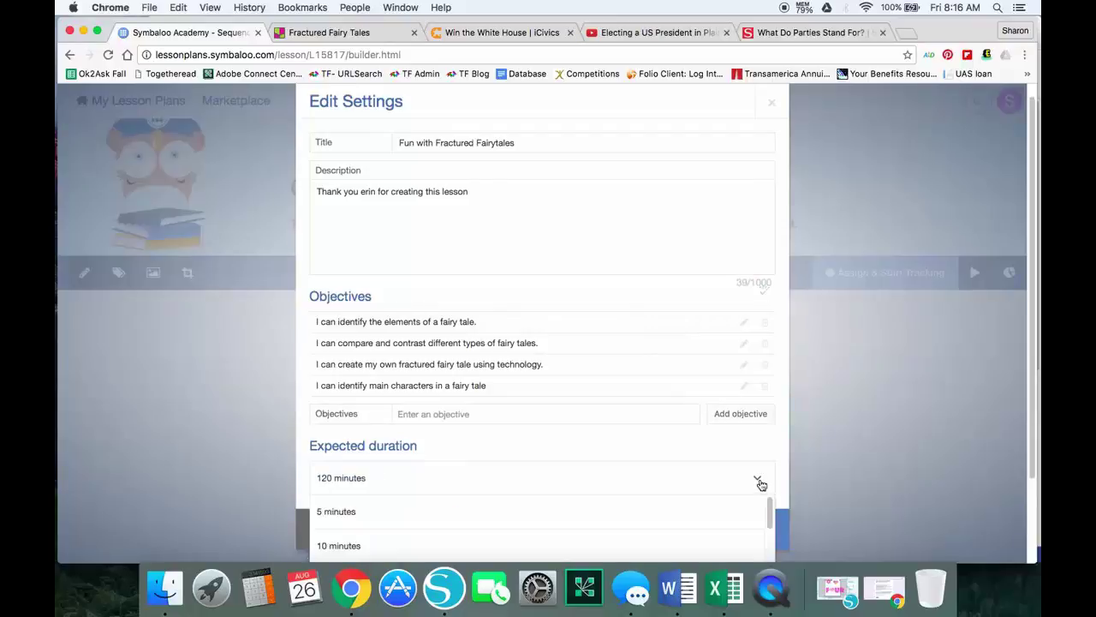
{"action": "scroll", "coordinate": [759, 482], "scroll_direction": "down", "scroll_amount": 3}
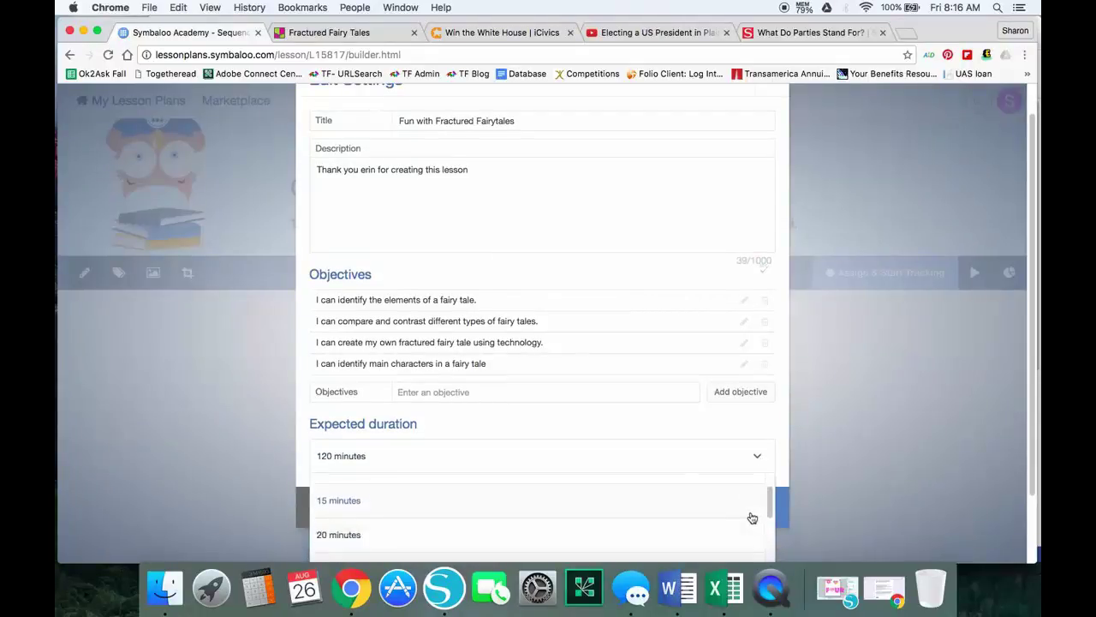
{"action": "left_click", "coordinate": [763, 464]}
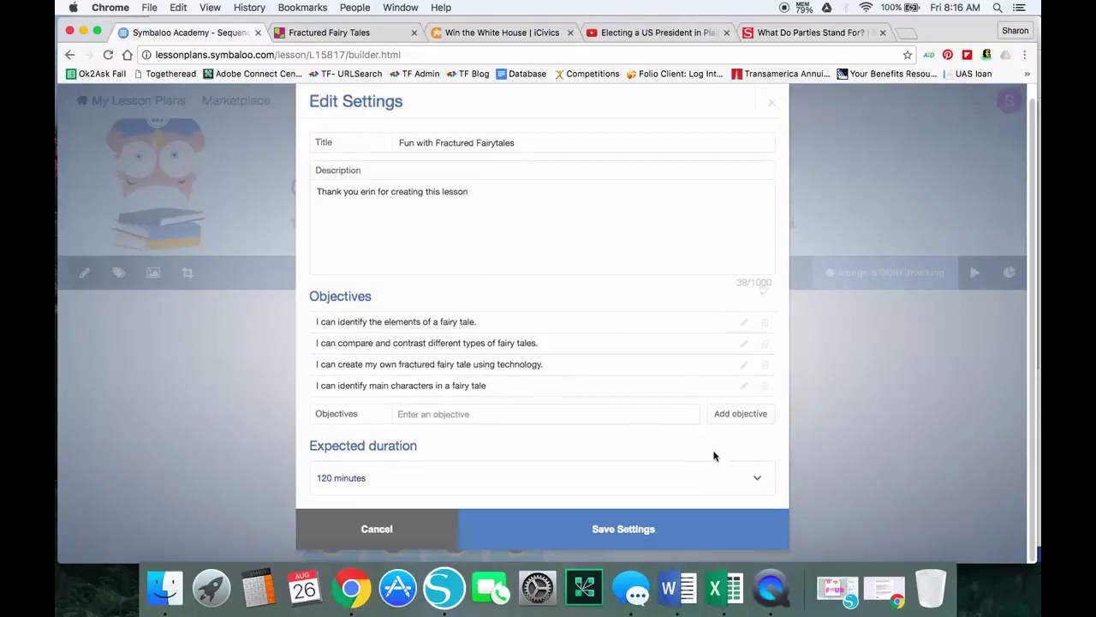
{"action": "left_click", "coordinate": [630, 528]}
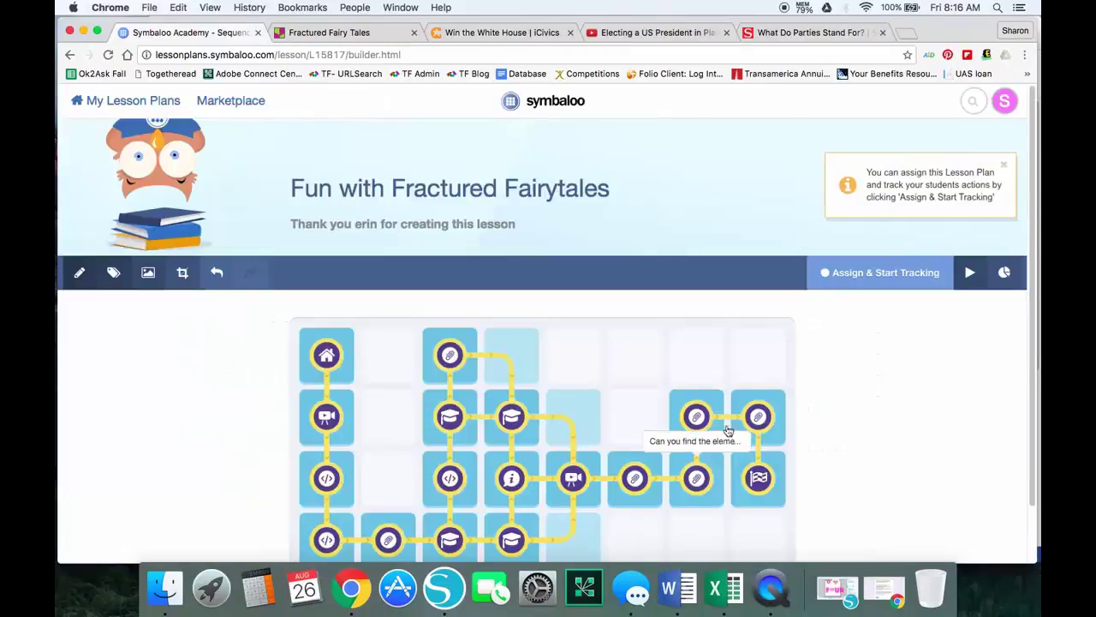
Apply the Default (Pink) theme to the lesson plan, and preview the lesson with it before closing the preview.
{"action": "scroll", "coordinate": [869, 355], "scroll_direction": "down", "scroll_amount": 1}
{"action": "scroll", "coordinate": [869, 355], "scroll_direction": "down", "scroll_amount": 2}
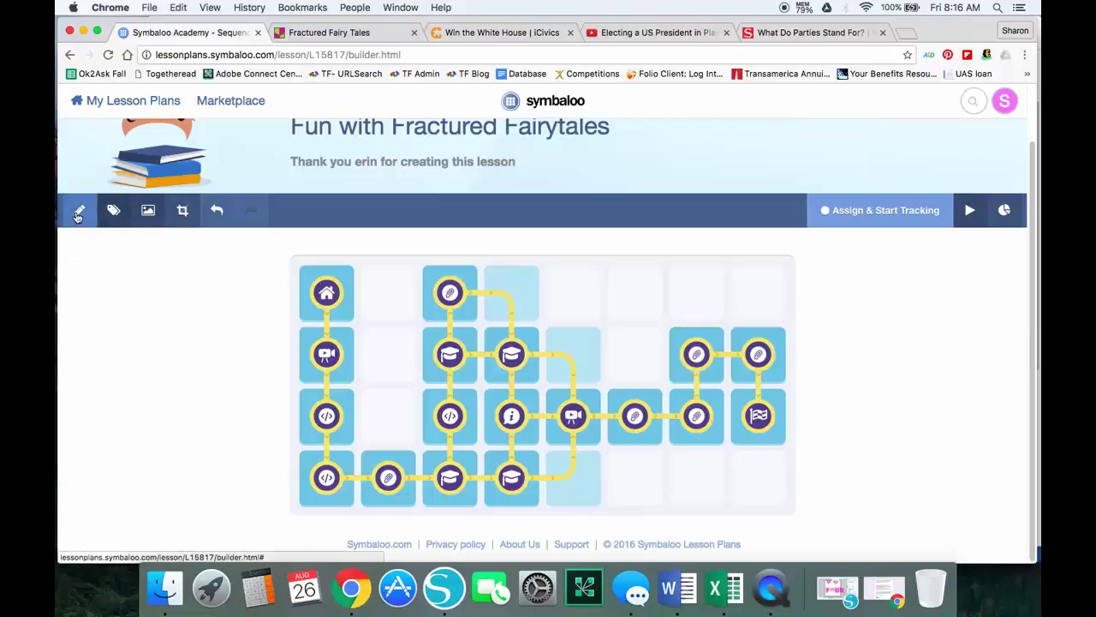
{"action": "scroll", "coordinate": [90, 248], "scroll_direction": "up", "scroll_amount": 2}
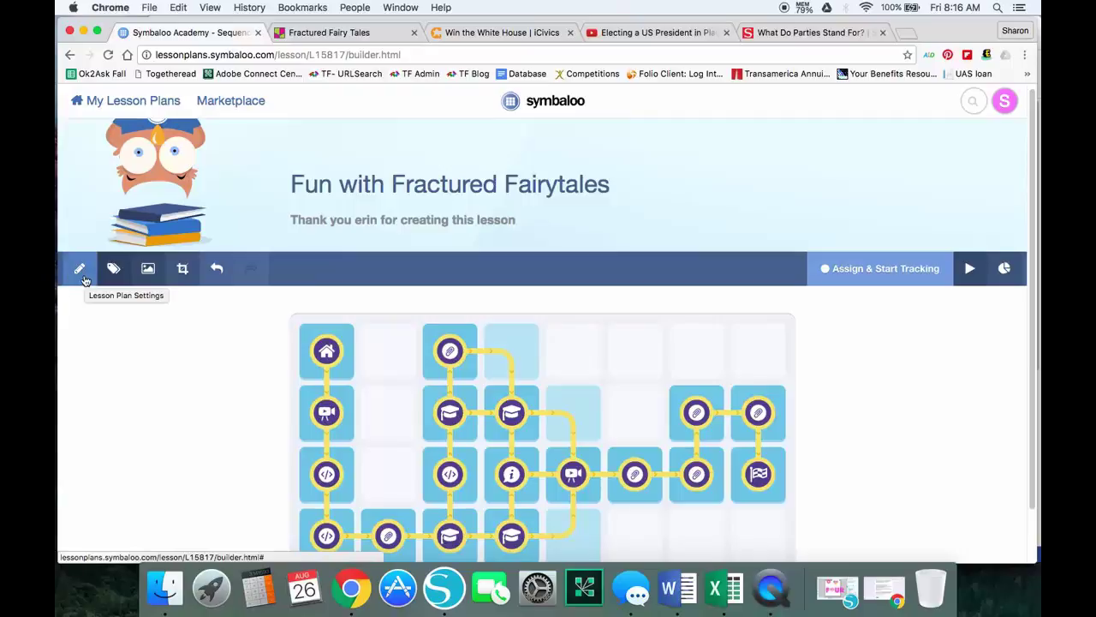
{"action": "left_click", "coordinate": [150, 272]}
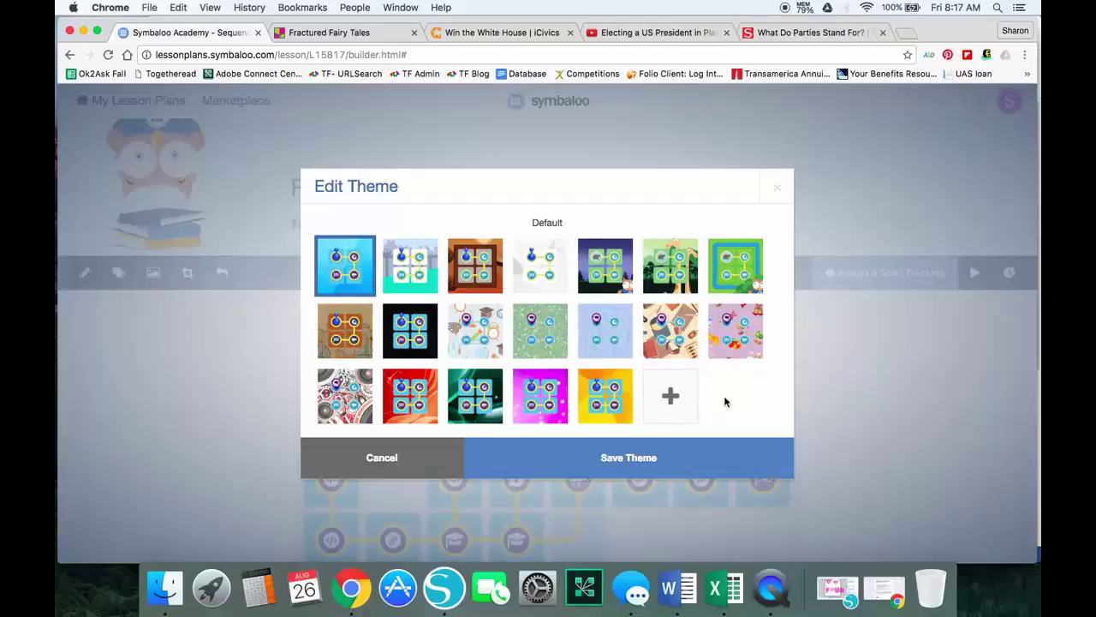
{"action": "left_click", "coordinate": [558, 420]}
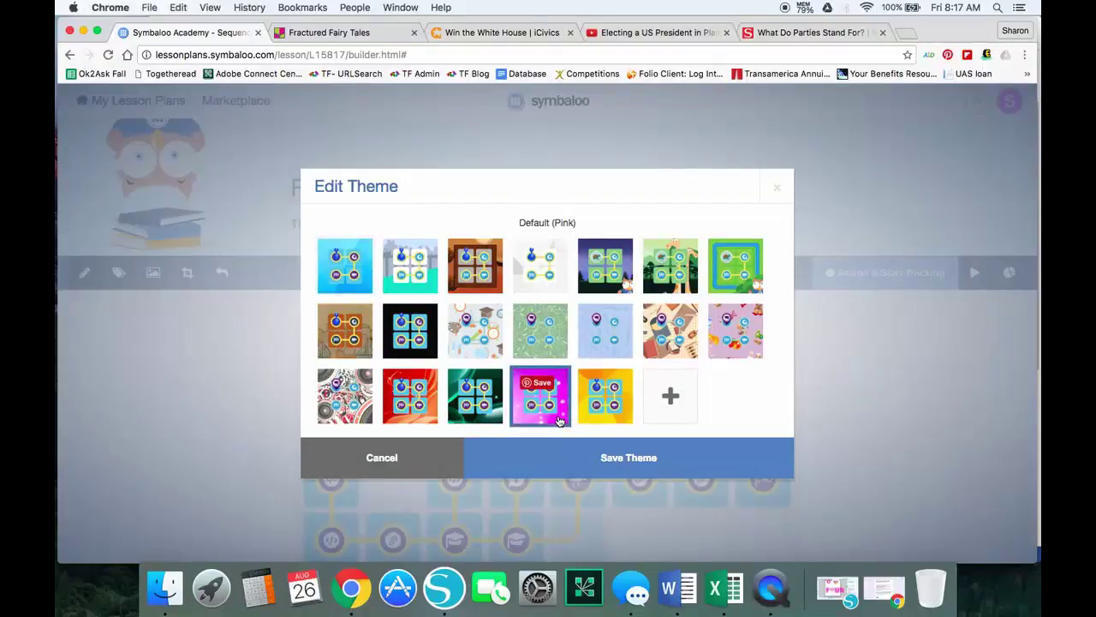
{"action": "left_click", "coordinate": [554, 460]}
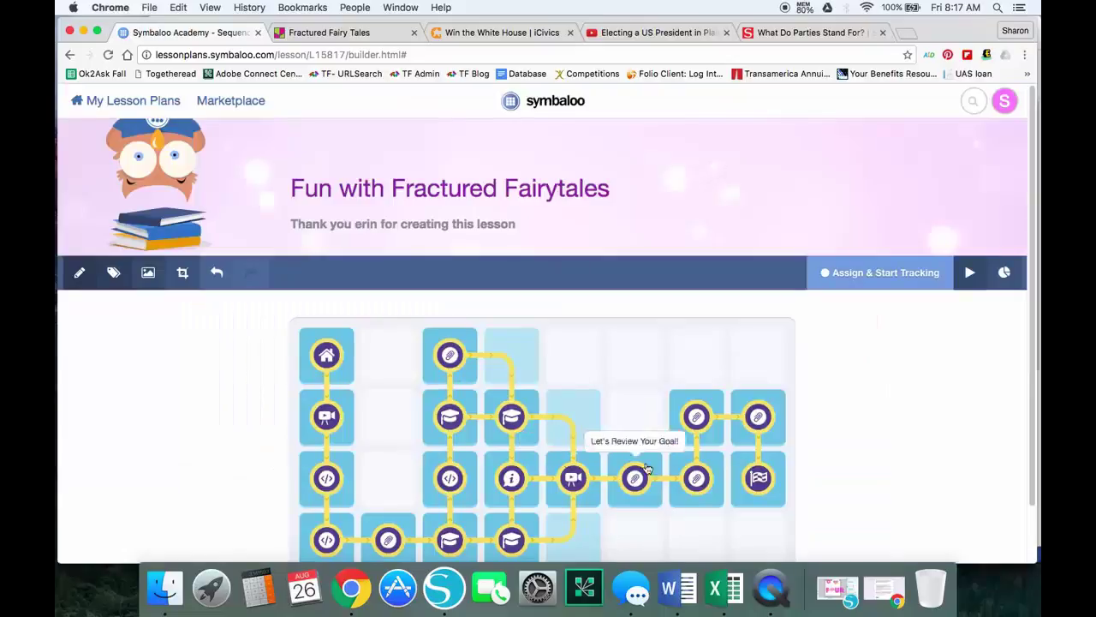
{"action": "left_click", "coordinate": [969, 273]}
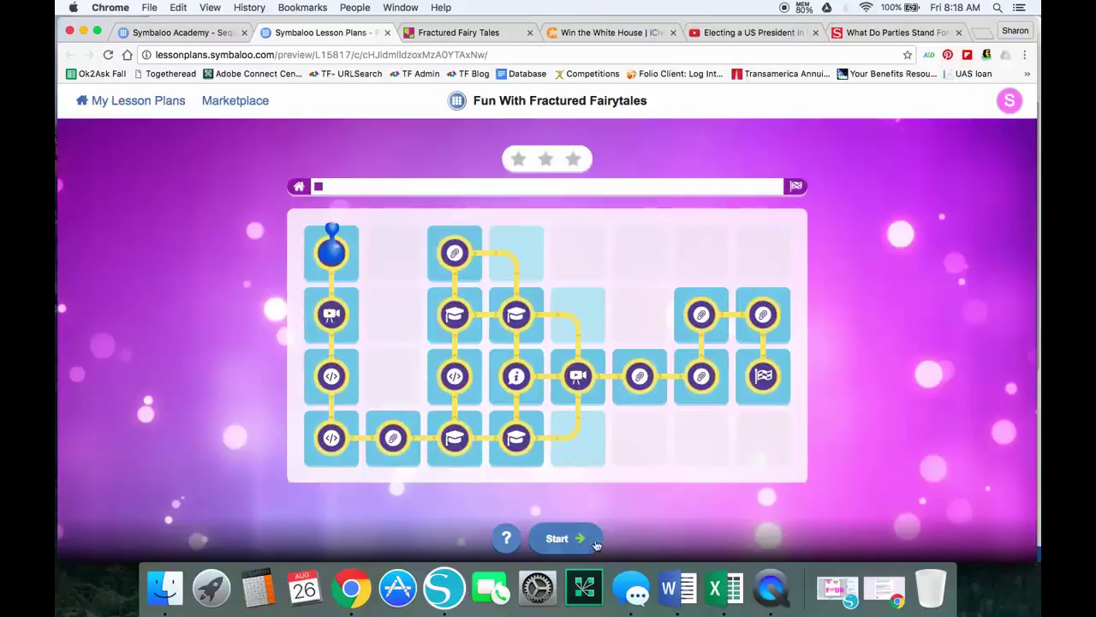
{"action": "left_click", "coordinate": [388, 32]}
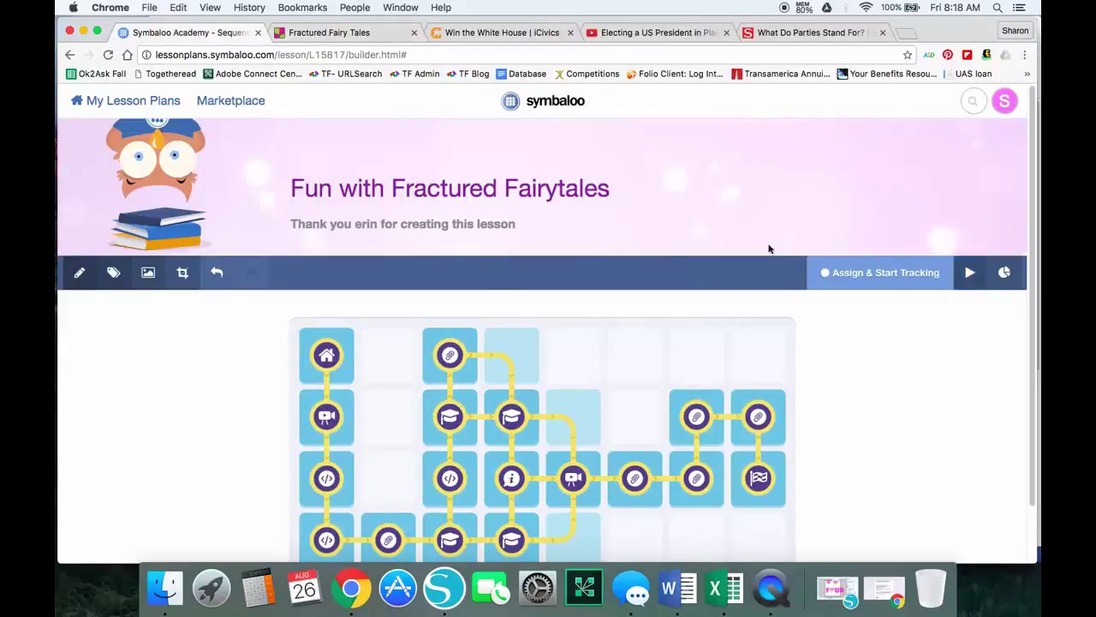
View the Anticipatory Set video item, and look through the board embedded in the first Padlet item.
{"action": "scroll", "coordinate": [561, 254], "scroll_direction": "down", "scroll_amount": 3}
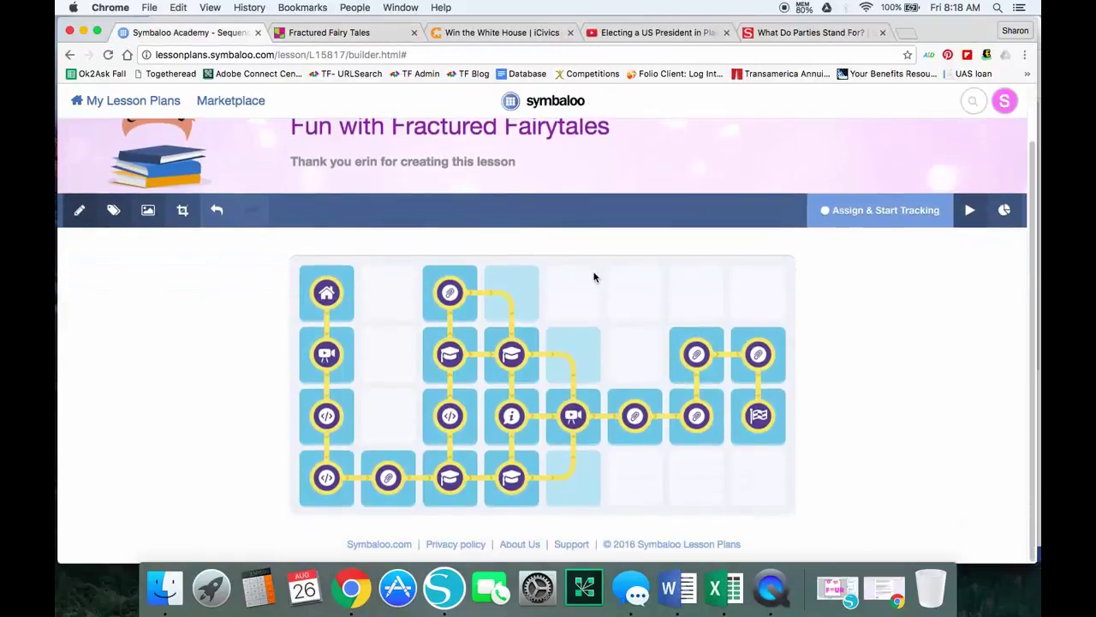
{"action": "left_click", "coordinate": [327, 355]}
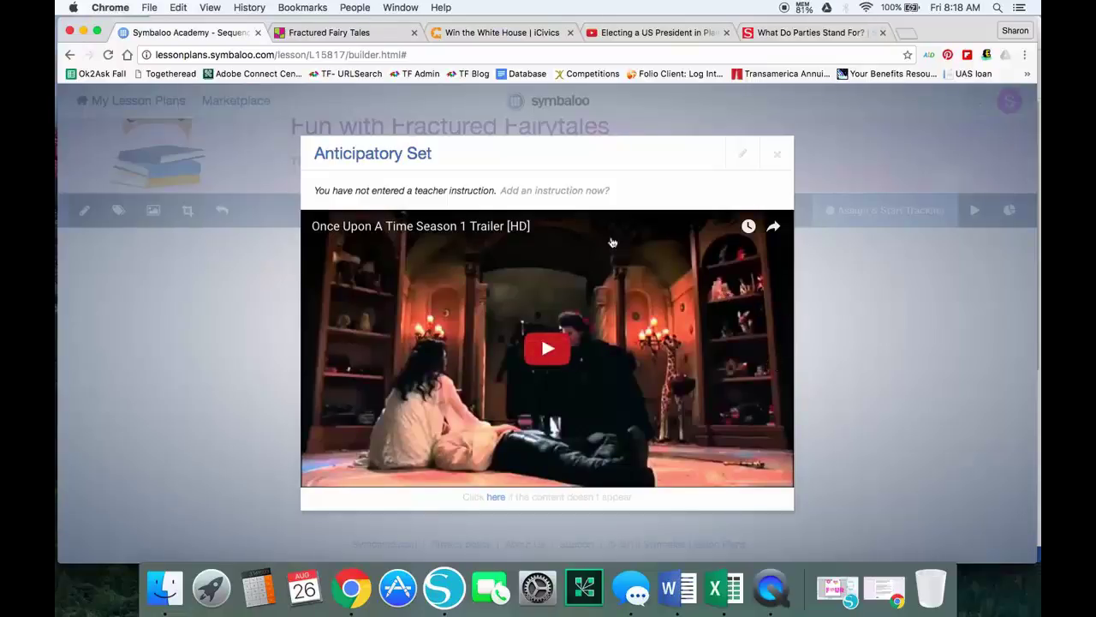
{"action": "left_click", "coordinate": [777, 156]}
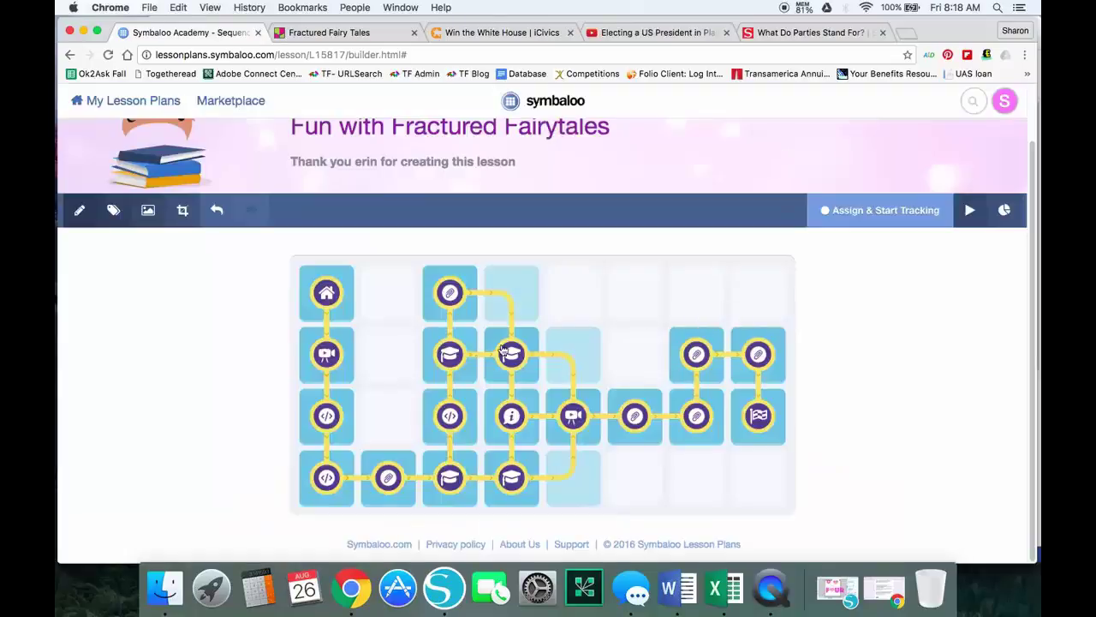
{"action": "left_click", "coordinate": [327, 417]}
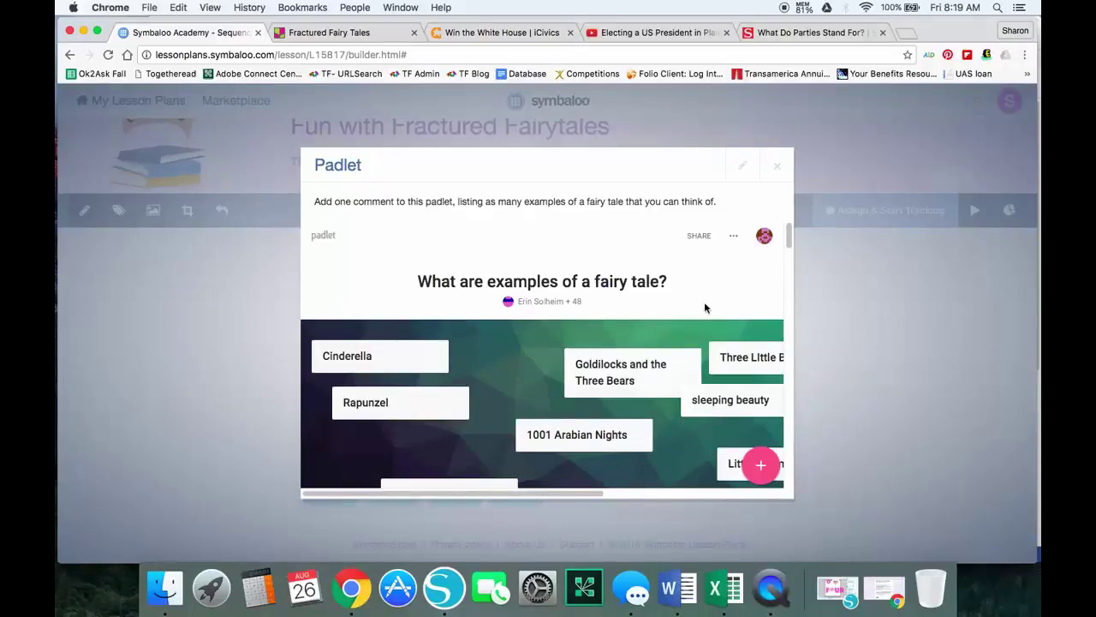
{"action": "scroll", "coordinate": [704, 307], "scroll_direction": "down", "scroll_amount": 1}
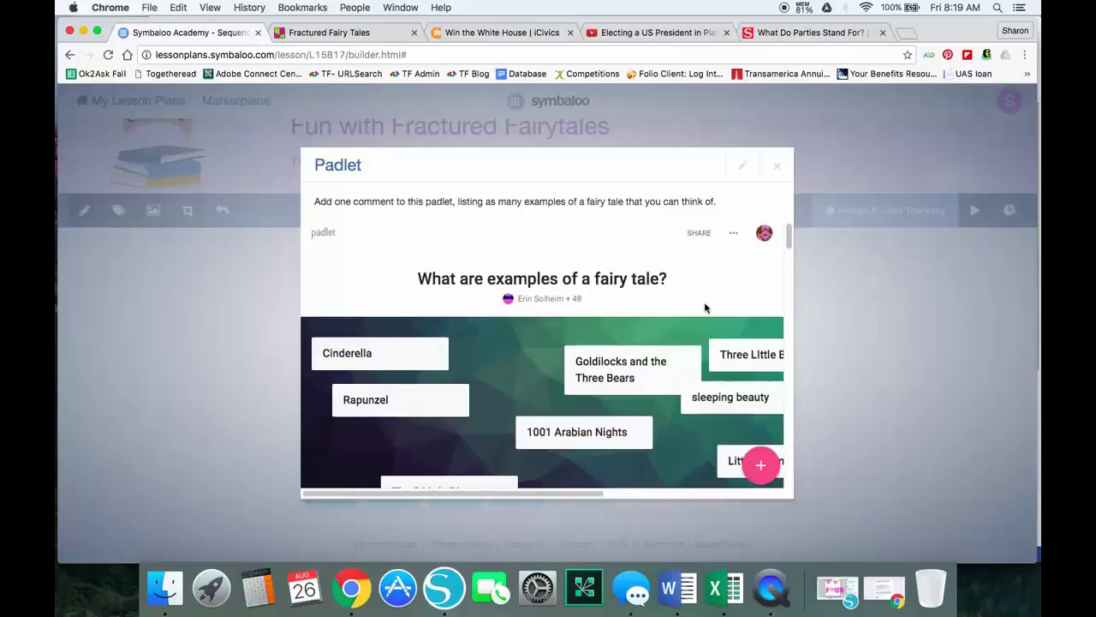
{"action": "scroll", "coordinate": [705, 307], "scroll_direction": "down", "scroll_amount": 3}
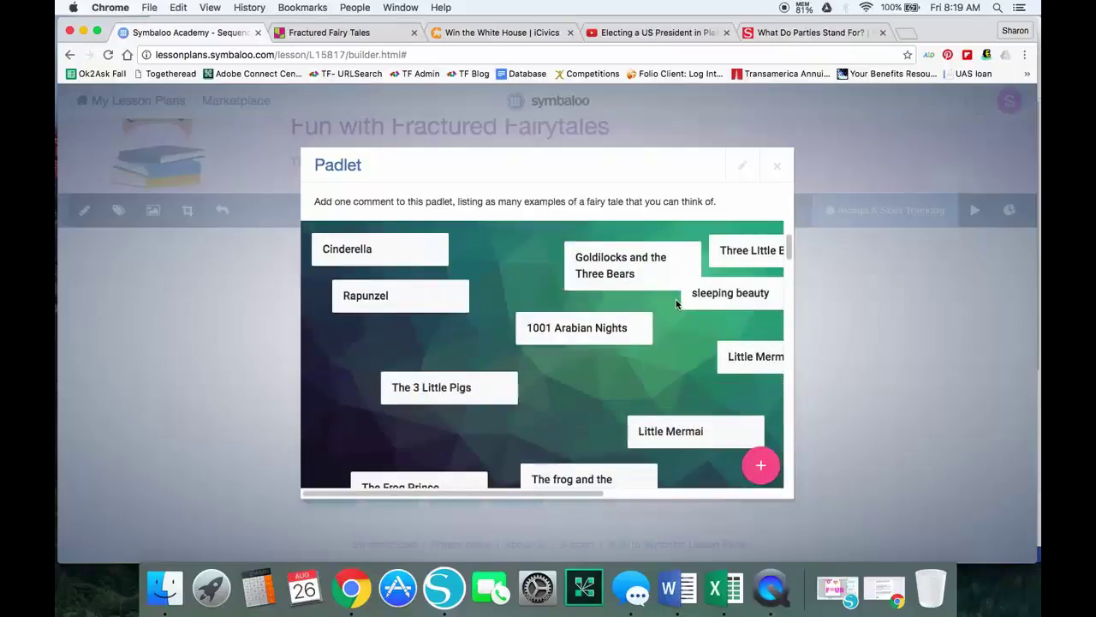
{"action": "scroll", "coordinate": [675, 303], "scroll_direction": "down", "scroll_amount": 1}
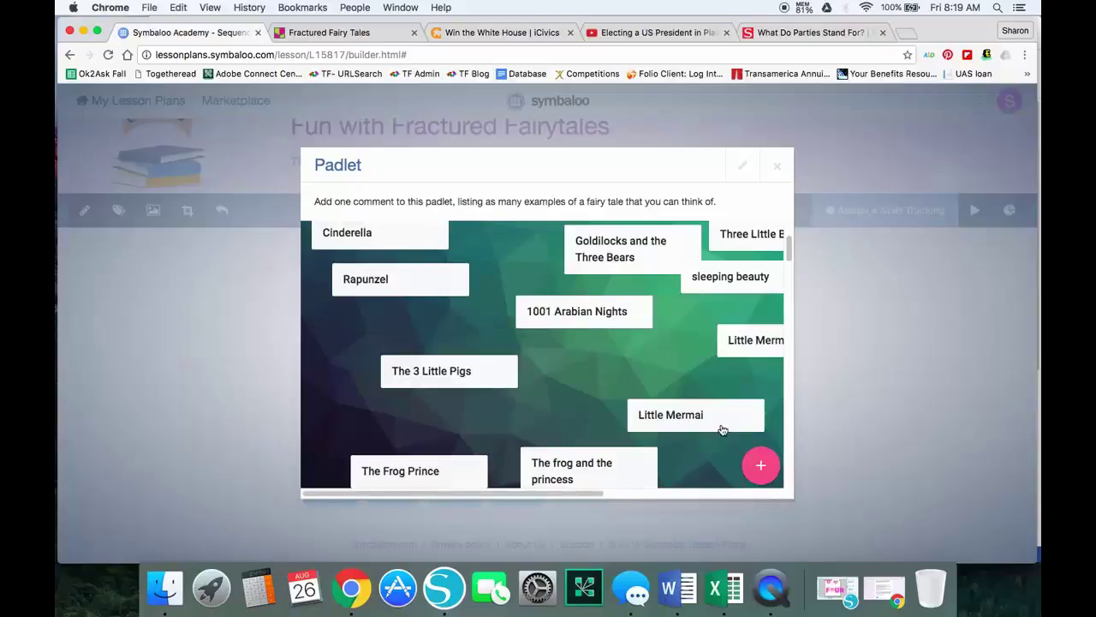
Open the Padlet item for editing and clear its existing embed code.
{"action": "left_click", "coordinate": [740, 169]}
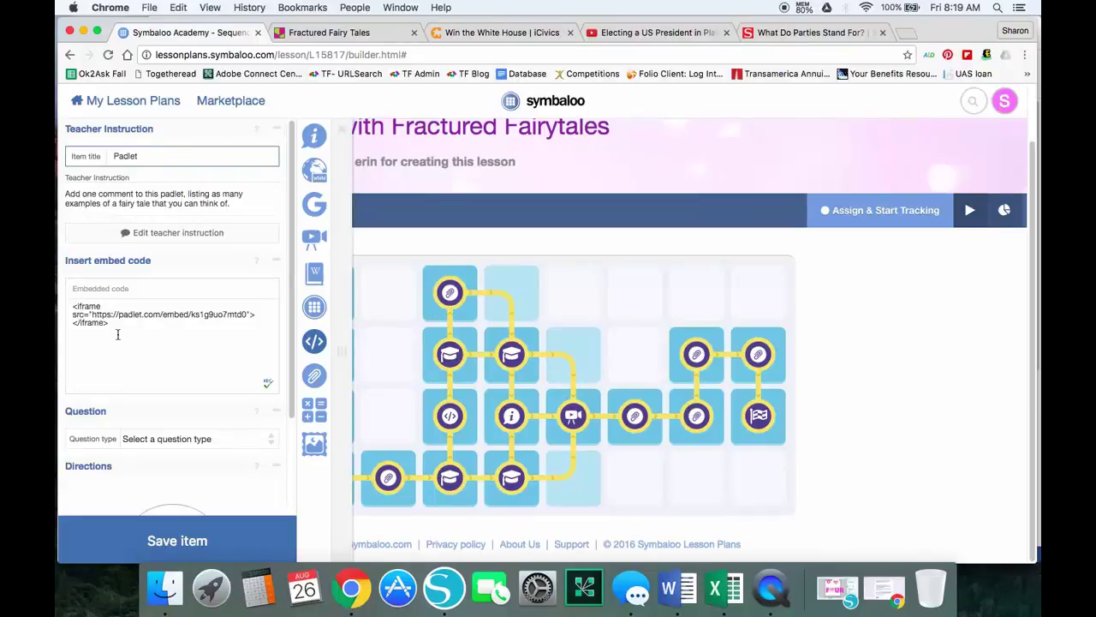
{"action": "left_click_drag", "start_coordinate": [116, 330], "coordinate": [76, 306]}
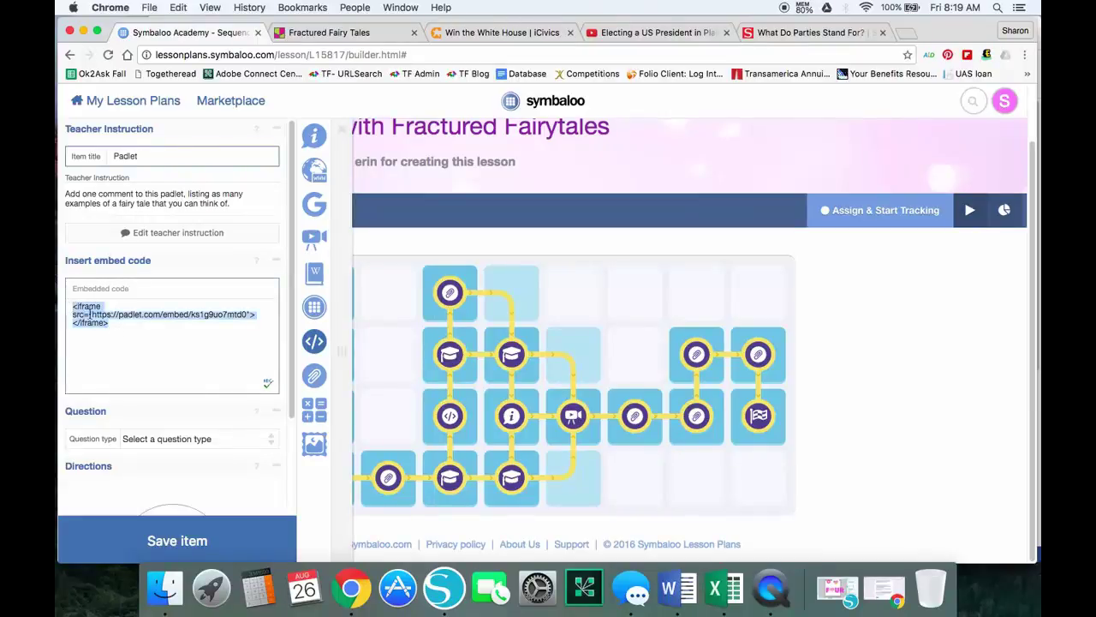
{"action": "key", "text": "BackSpace"}
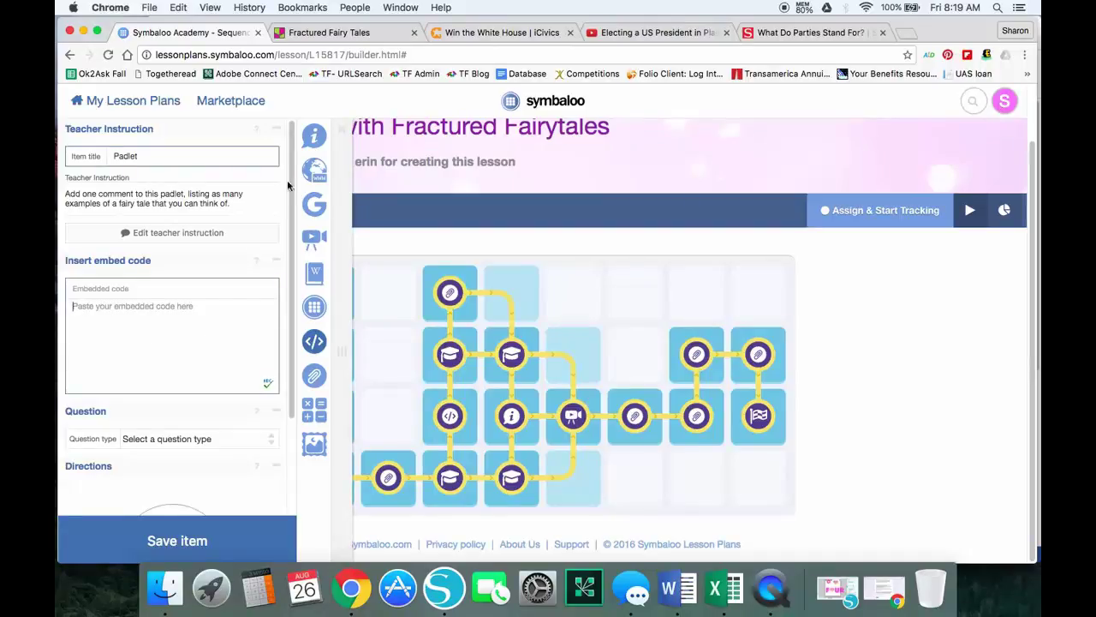
Switch to the Fractured Fairy Tales padlet and copy its embed code.
{"action": "left_click", "coordinate": [329, 33]}
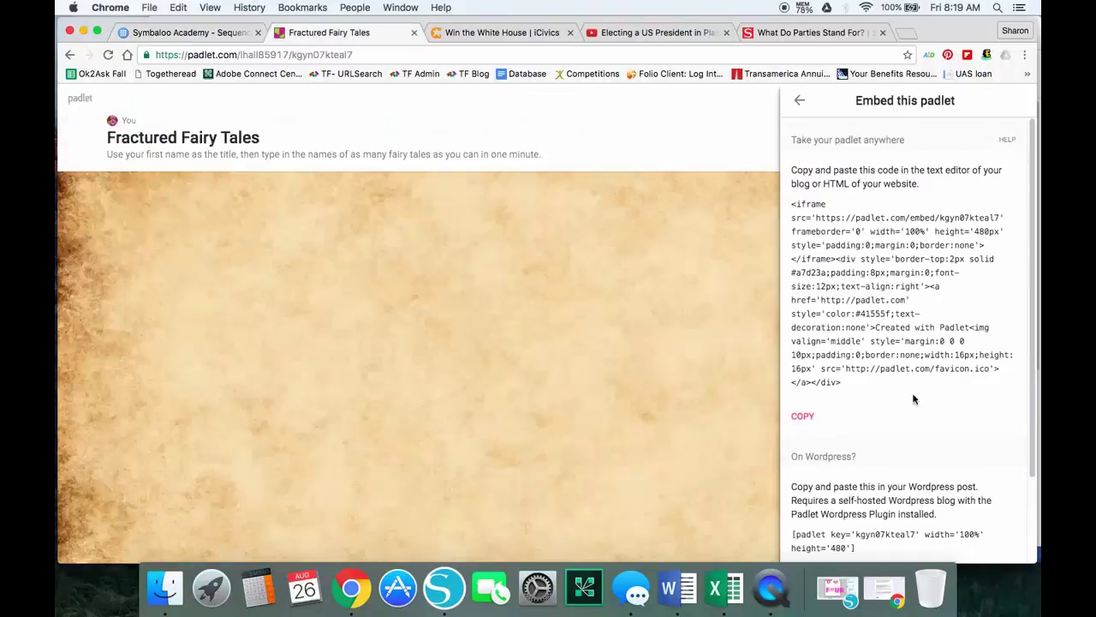
{"action": "left_click", "coordinate": [810, 418]}
{"action": "left_click", "coordinate": [807, 418]}
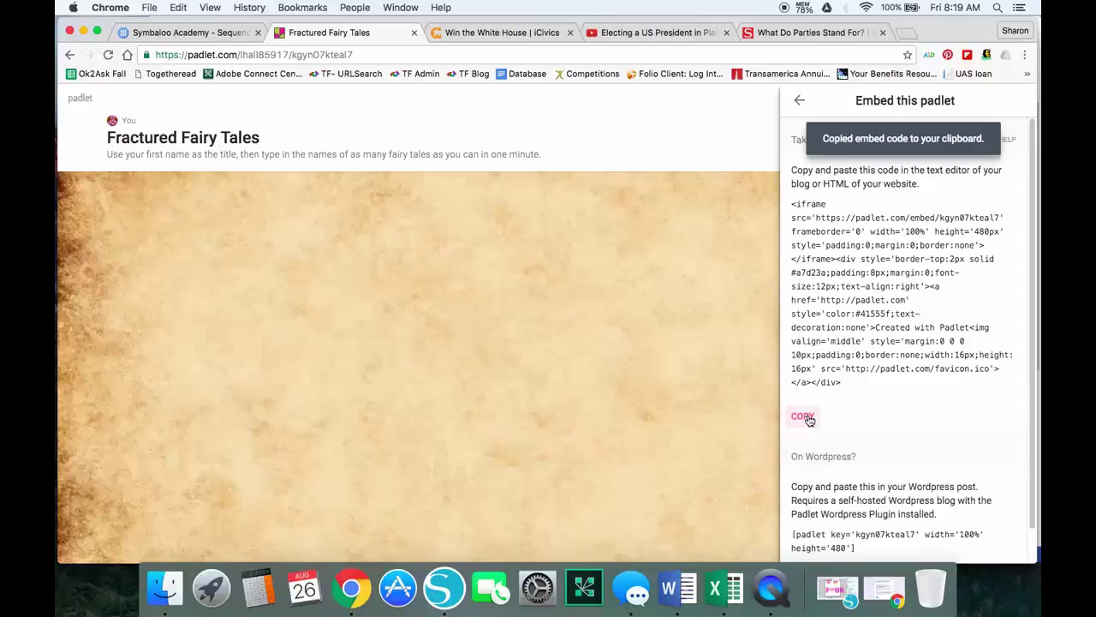
Return to the Symbaloo lesson builder, paste the copied embed code into the Padlet item and save the item.
{"action": "left_click", "coordinate": [165, 36]}
{"action": "left_click", "coordinate": [75, 273]}
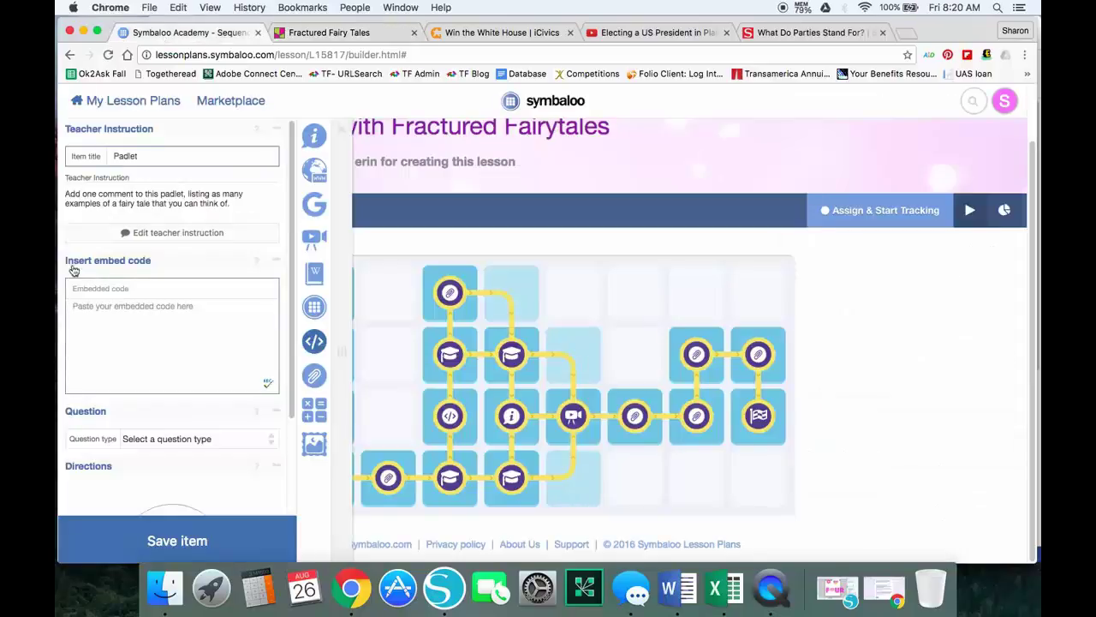
{"action": "right_click", "coordinate": [79, 326]}
{"action": "left_click", "coordinate": [107, 387]}
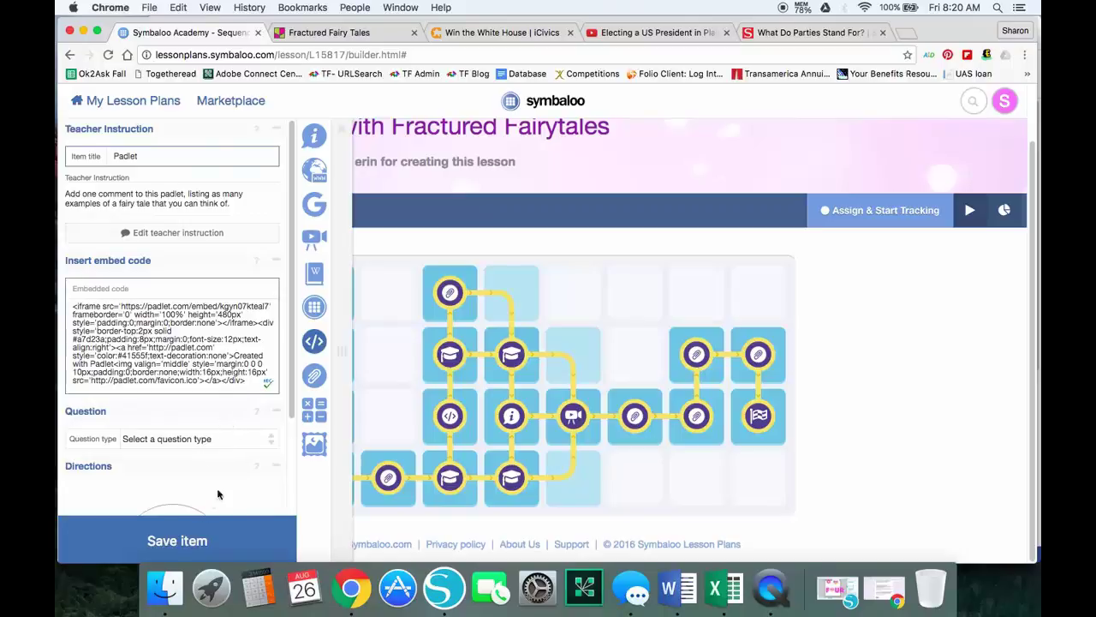
{"action": "left_click", "coordinate": [194, 539]}
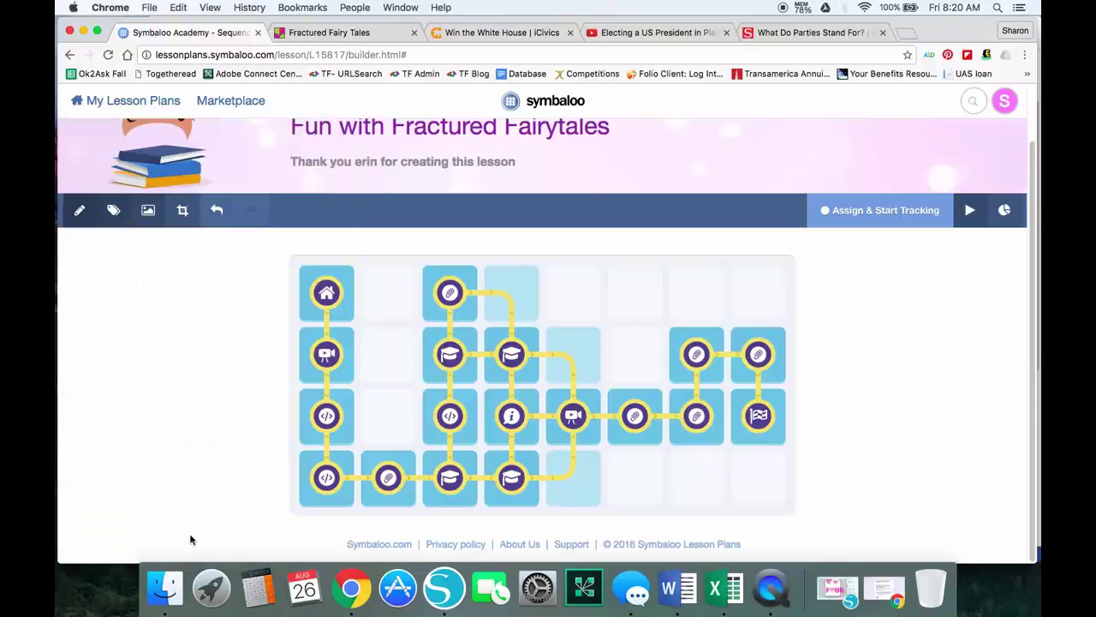
Check the Padlet item's embedded board, and view the Flip Quiz, Venn Diagram Graphic Organizer and Classic Fairy Tale Check items.
{"action": "left_click", "coordinate": [326, 417]}
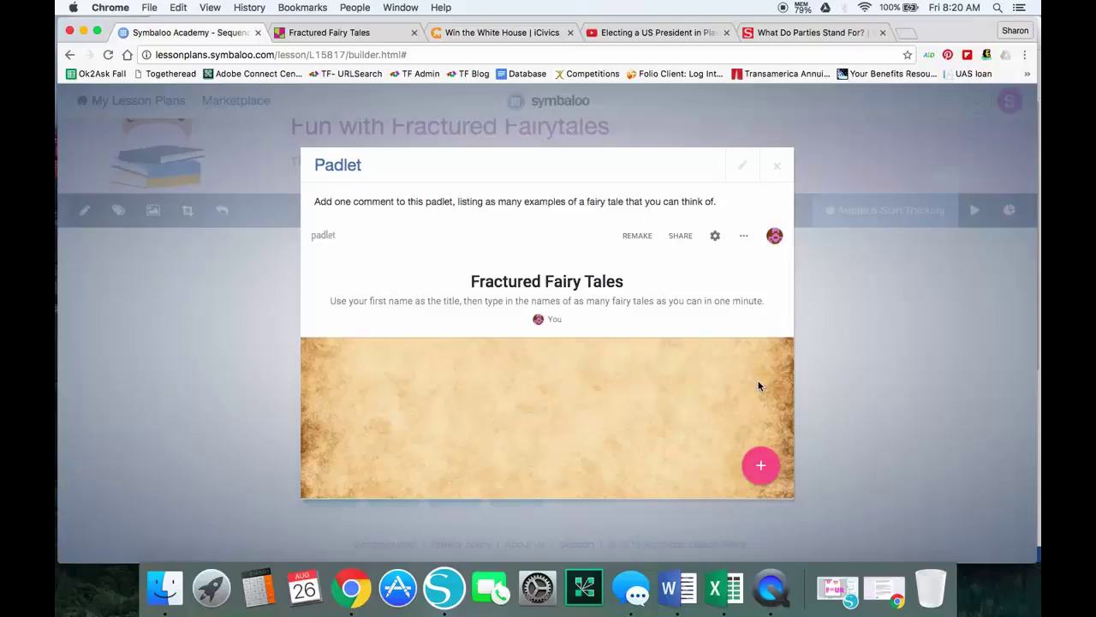
{"action": "left_click", "coordinate": [777, 164]}
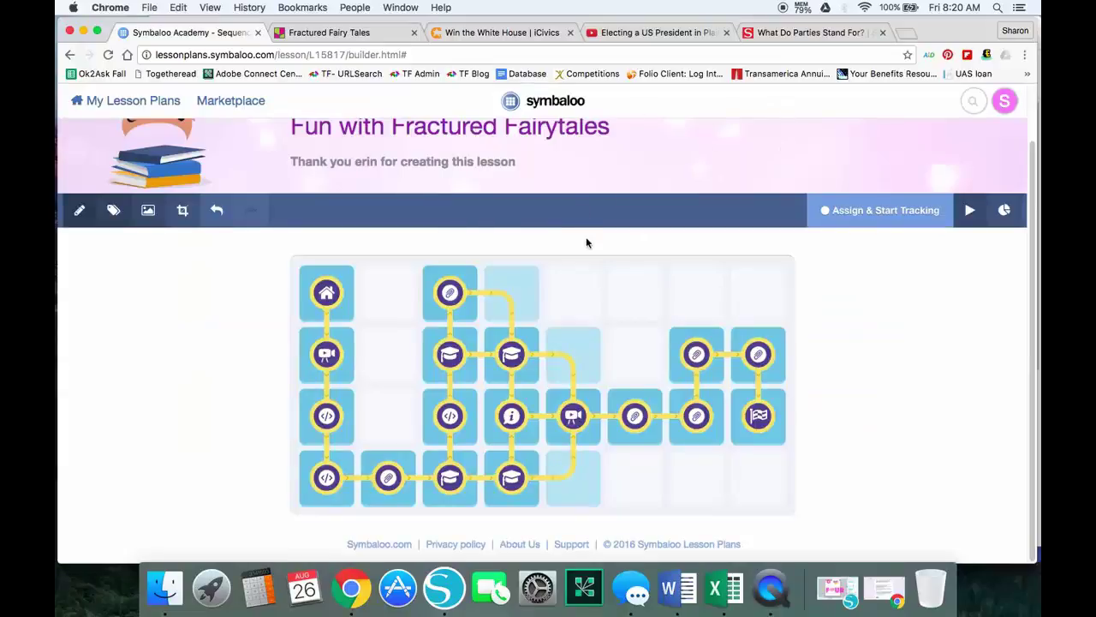
{"action": "left_click", "coordinate": [331, 478]}
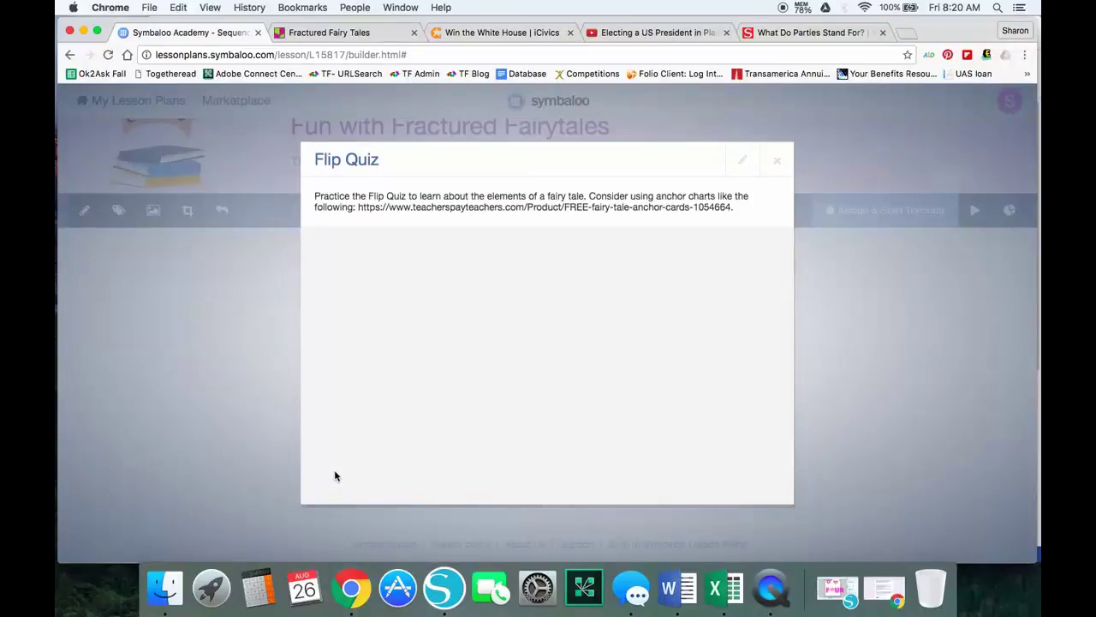
{"action": "left_click", "coordinate": [776, 160]}
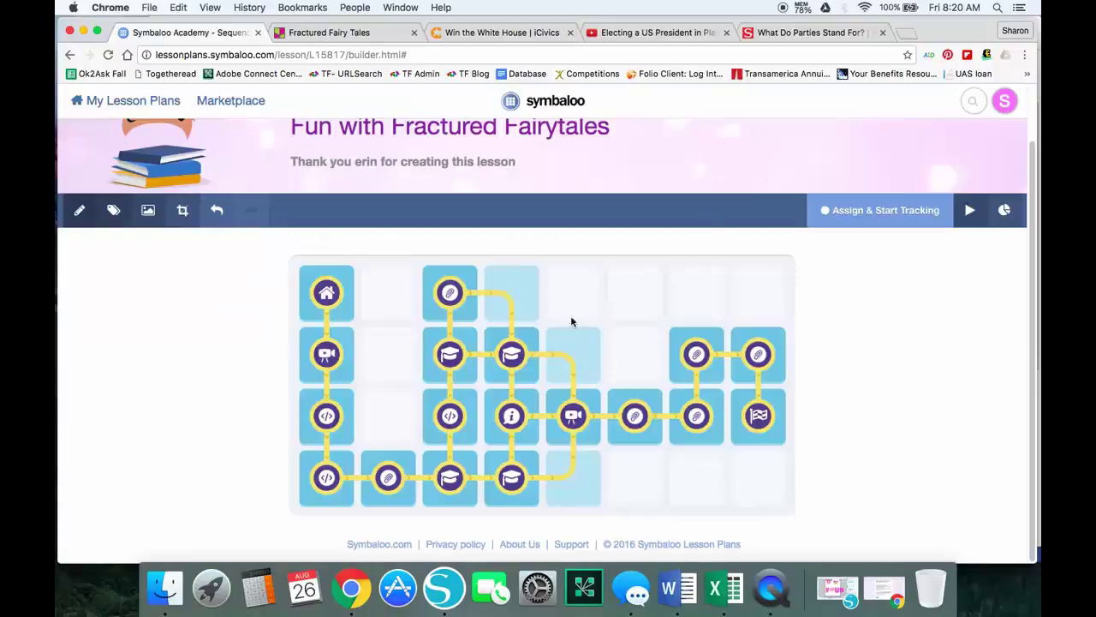
{"action": "left_click", "coordinate": [393, 486]}
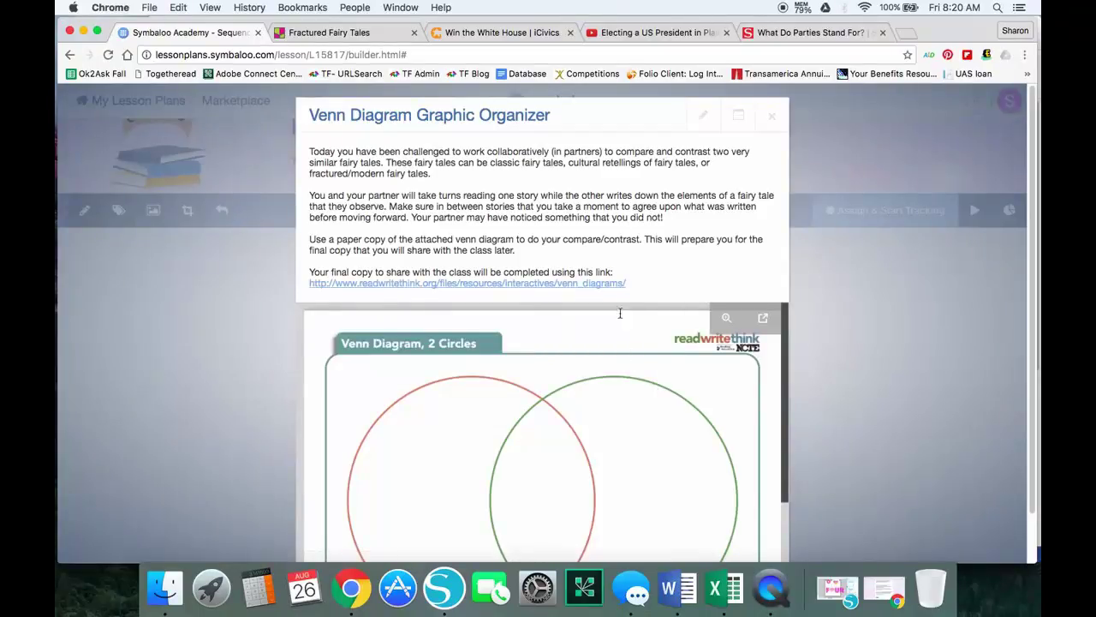
{"action": "left_click", "coordinate": [775, 114]}
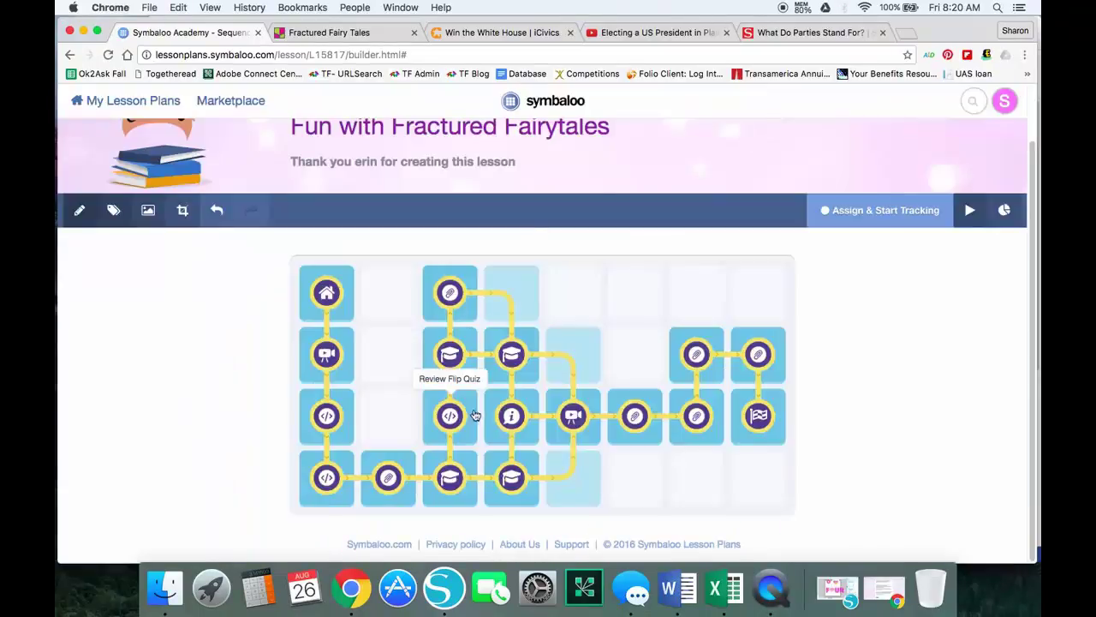
{"action": "left_click", "coordinate": [446, 477]}
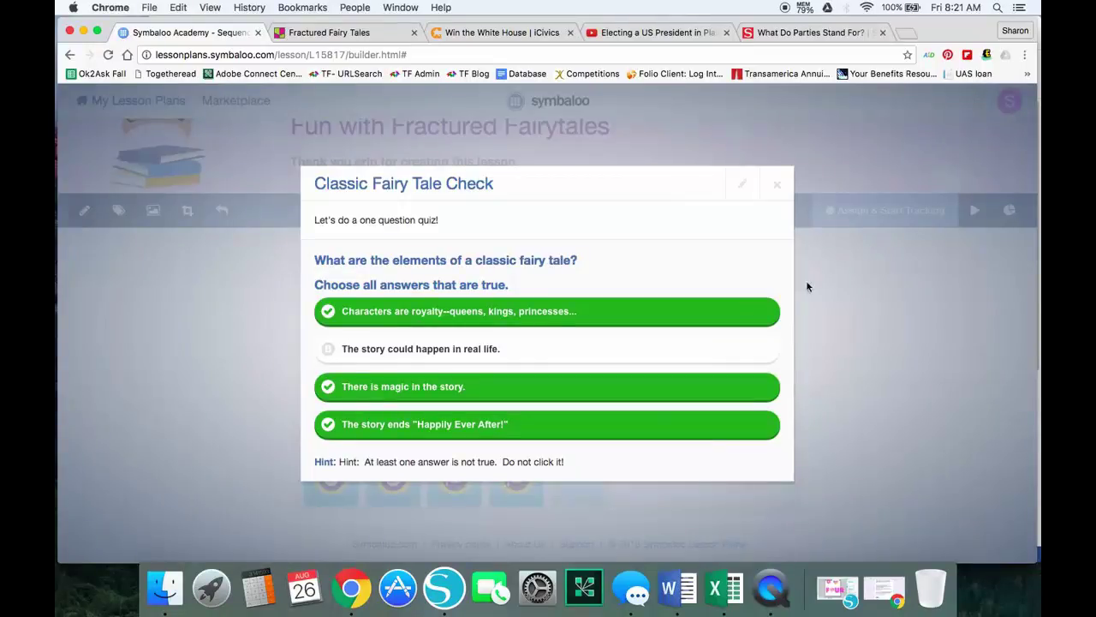
{"action": "left_click", "coordinate": [778, 187]}
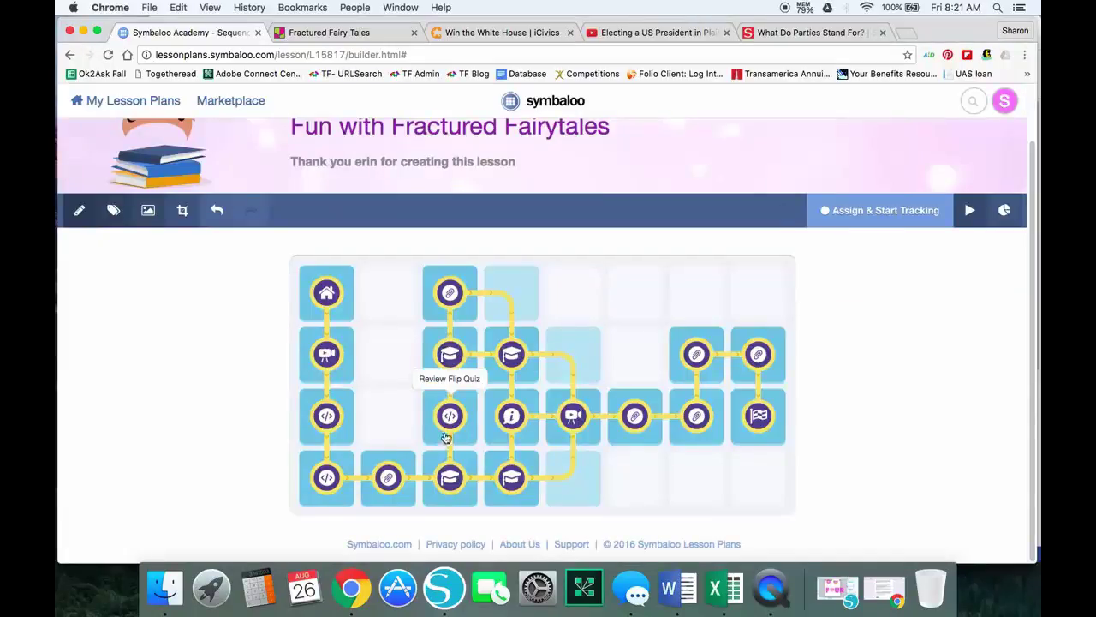
View the Comprehension Question item above the Review Flip Quiz item and close it.
{"action": "left_click", "coordinate": [448, 360]}
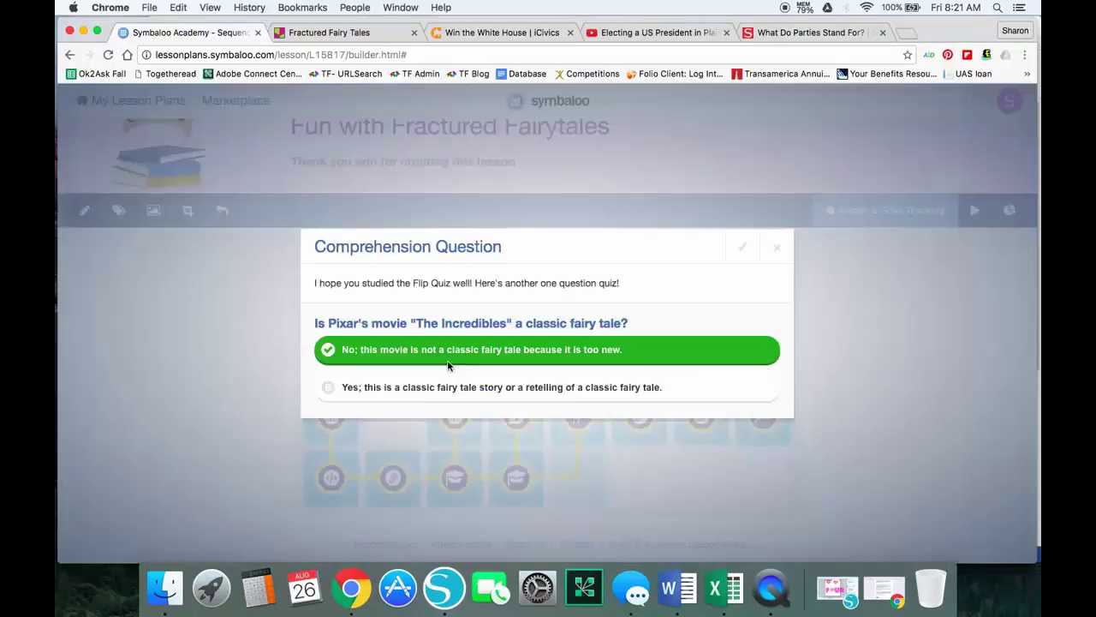
{"action": "left_click", "coordinate": [777, 248]}
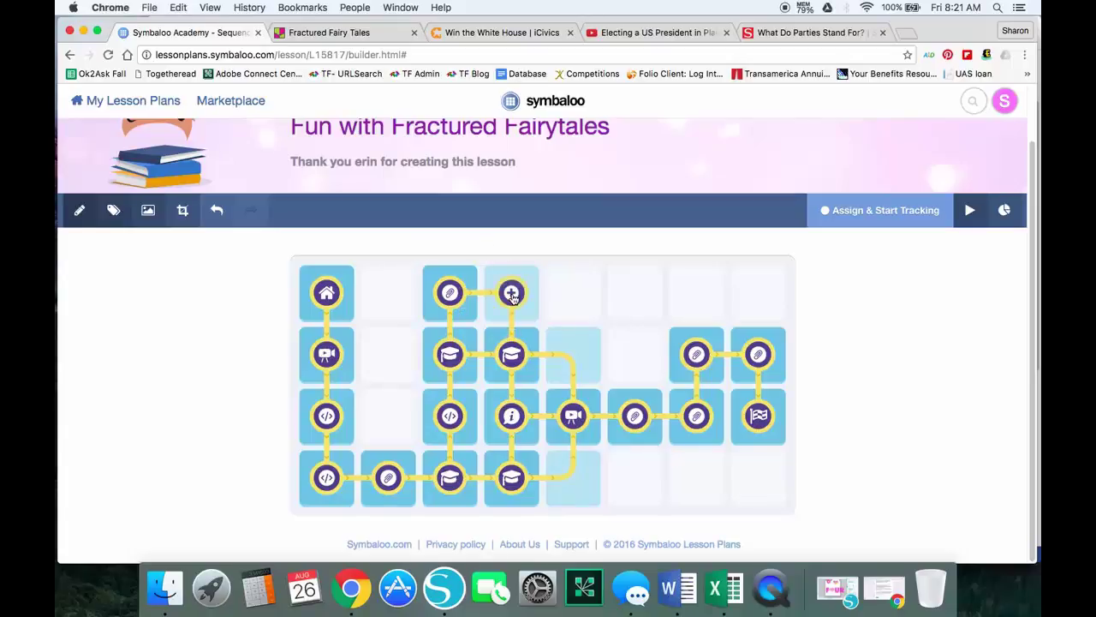
Add an item in the empty top-row path tile, titled "Quick Check" with the teacher instruction "Answer the question below".
{"action": "left_click", "coordinate": [511, 294]}
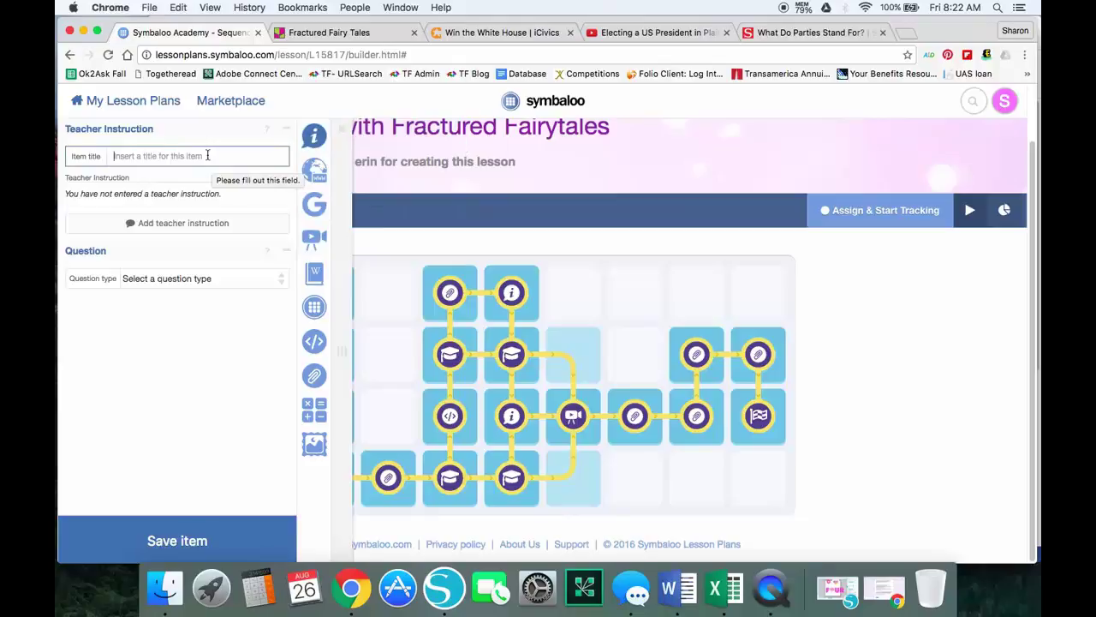
{"action": "left_click", "coordinate": [182, 158]}
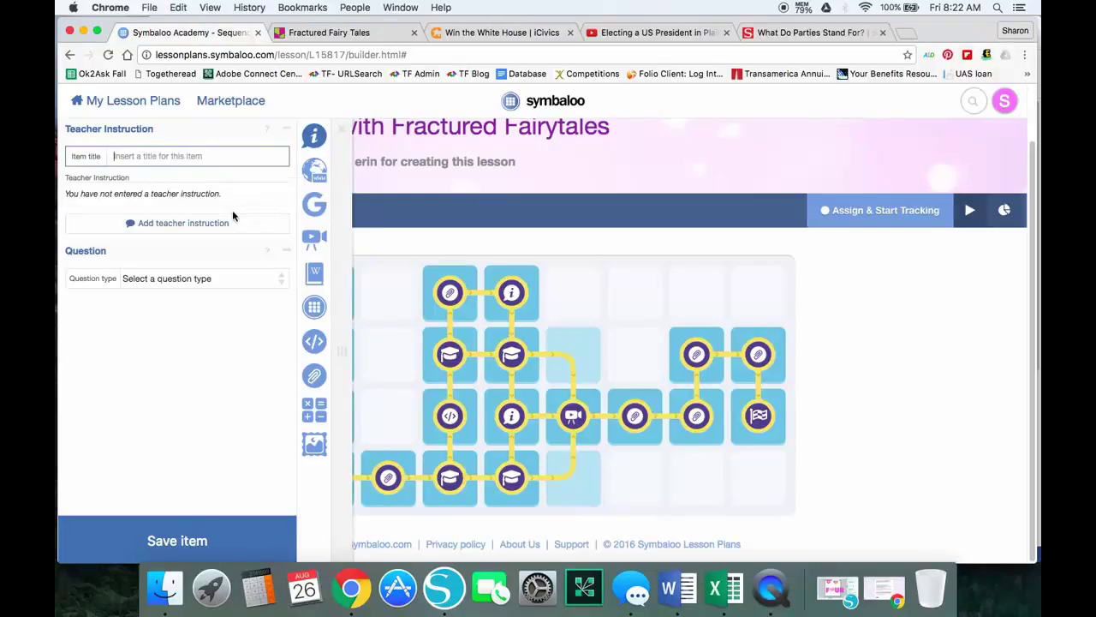
{"action": "type", "text": "Quick Check"}
{"action": "left_click", "coordinate": [167, 190]}
{"action": "left_click", "coordinate": [429, 349]}
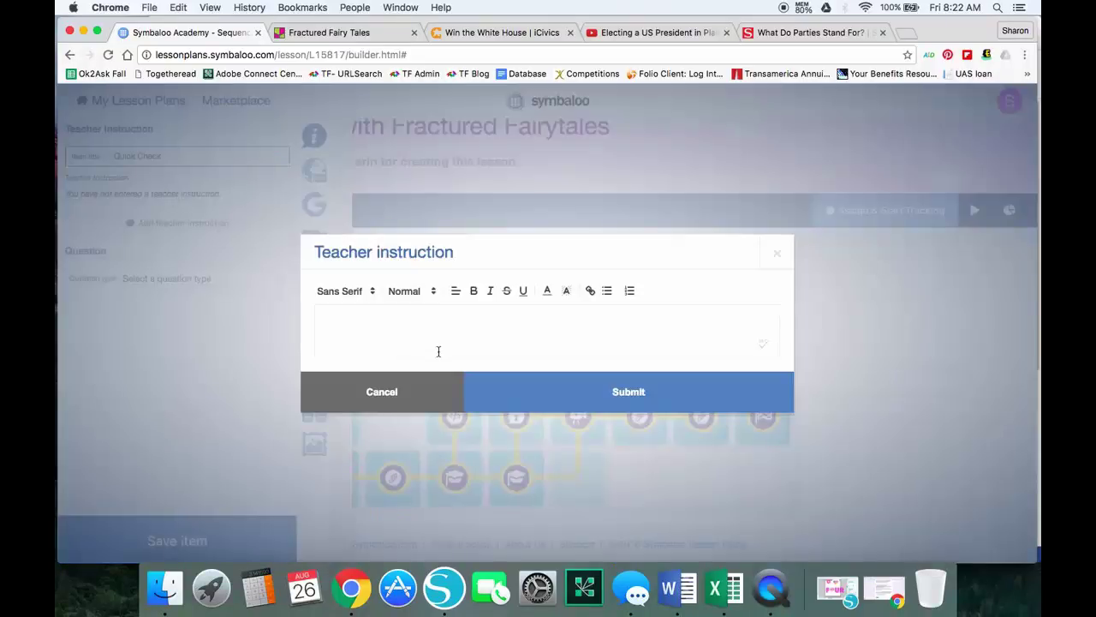
{"action": "type", "text": "Answer the questop"}
{"action": "key", "text": "BackSpace"}
{"action": "type", "text": "ion below"}
{"action": "left_click", "coordinate": [580, 396]}
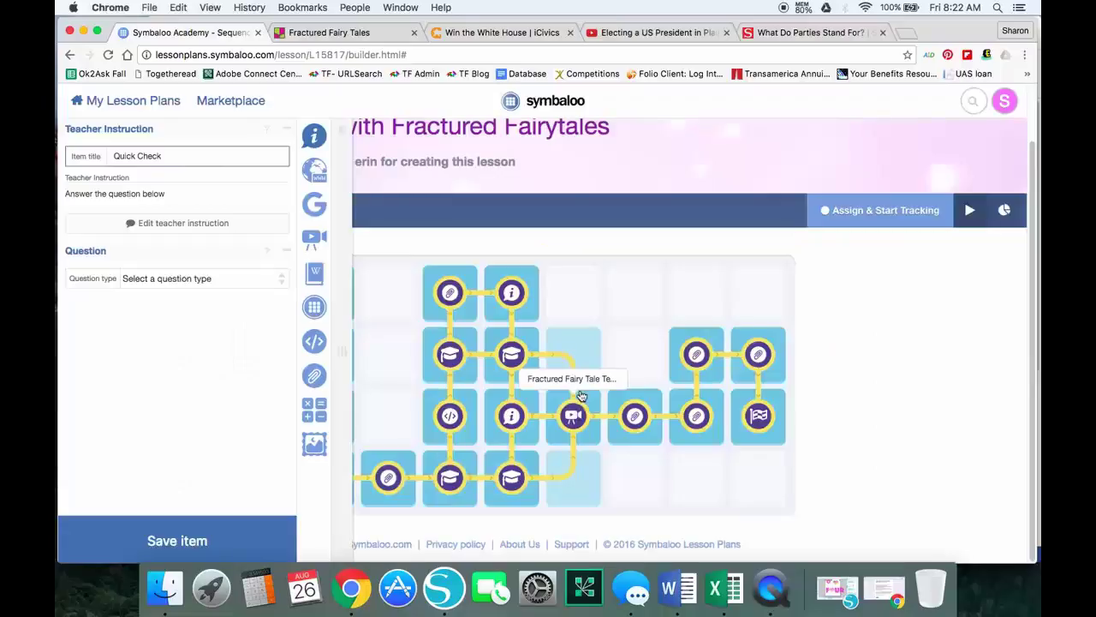
Give the item a Short answer question: "Describe in 10 words or less your favorite fairy tale character.".
{"action": "left_click", "coordinate": [199, 281]}
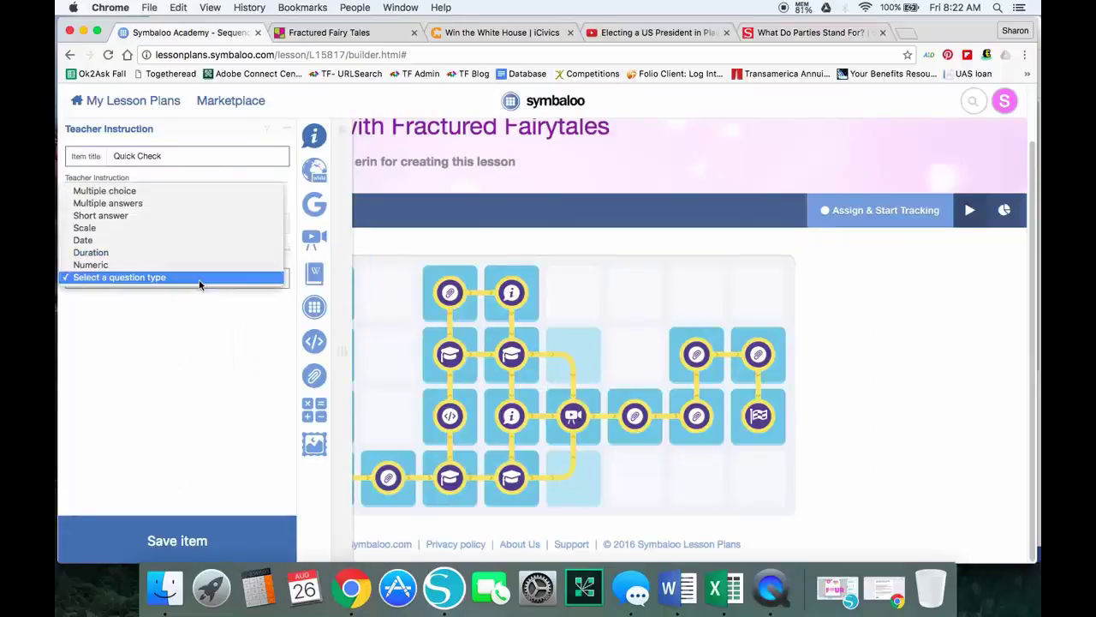
{"action": "left_click", "coordinate": [143, 216]}
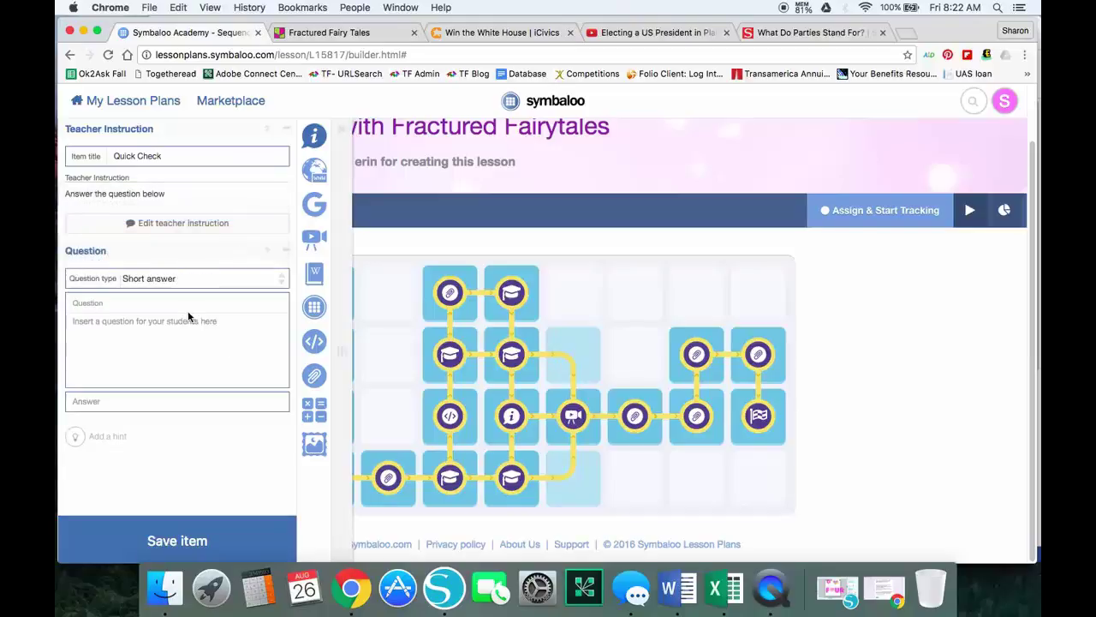
{"action": "left_click", "coordinate": [118, 332]}
{"action": "type", "text": "D"}
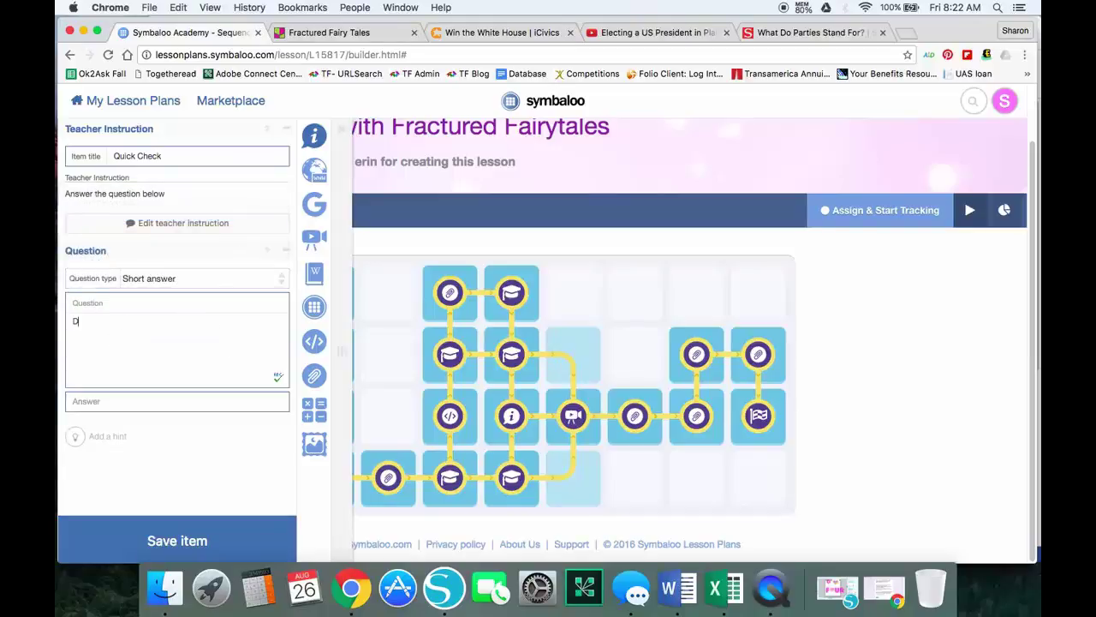
{"action": "type", "text": "escribe in 10 words or les"}
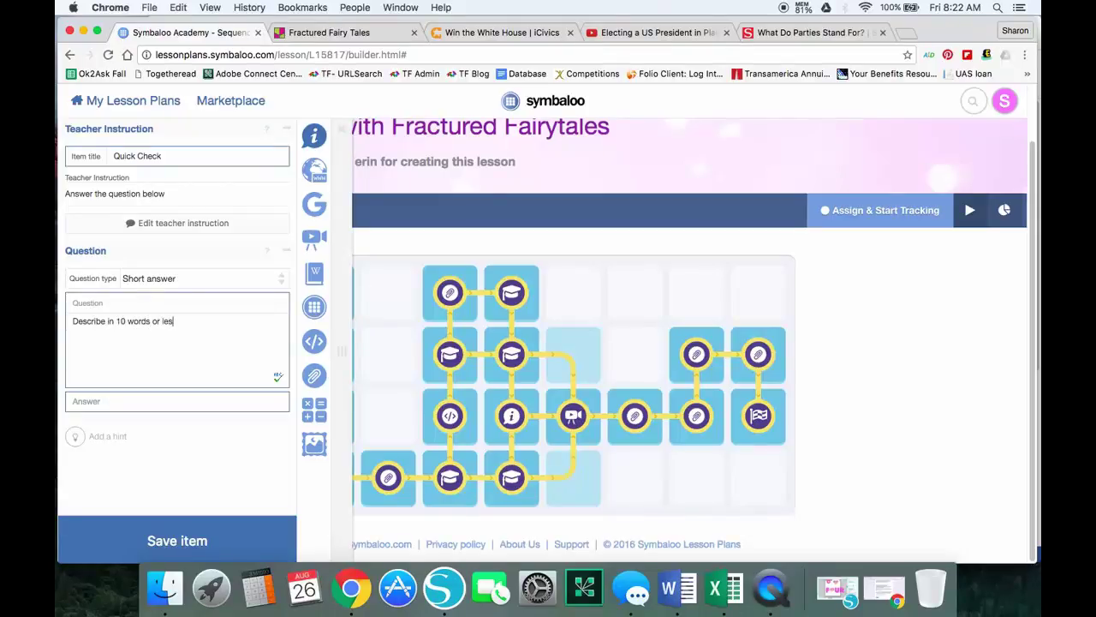
{"action": "type", "text": "s your favorite fairtale"}
{"action": "key", "text": "BackSpace"}
{"action": "key", "text": "BackSpace"}
{"action": "key", "text": "BackSpace"}
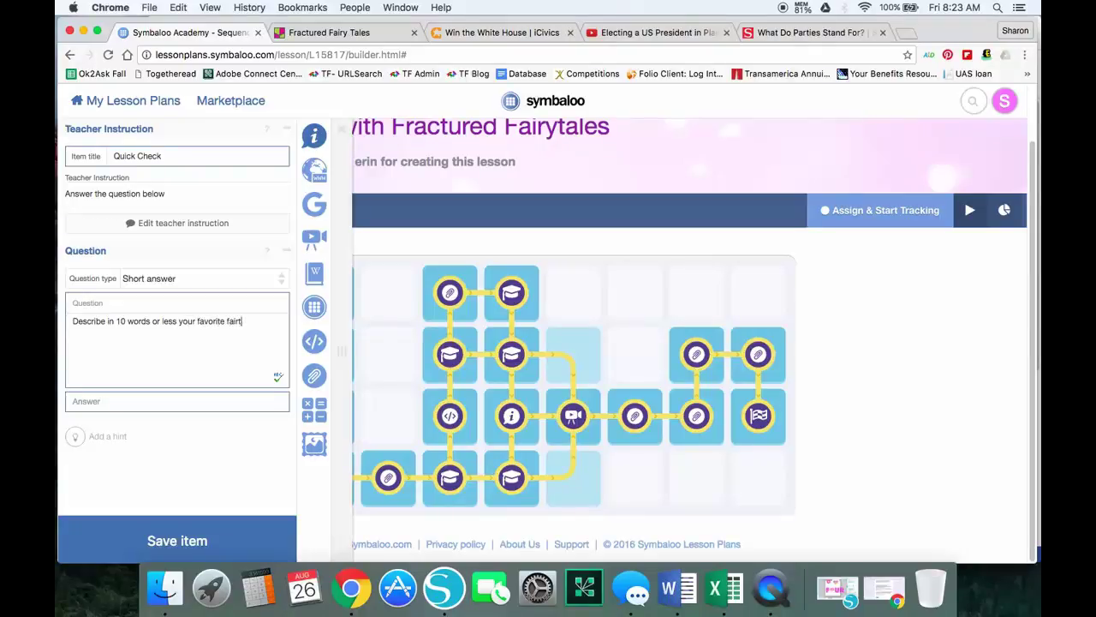
{"action": "key", "text": "BackSpace"}
{"action": "type", "text": "y tale character."}
Enter "multiple answers" as the short-answer question's required answer and save the item.
{"action": "left_click", "coordinate": [192, 540]}
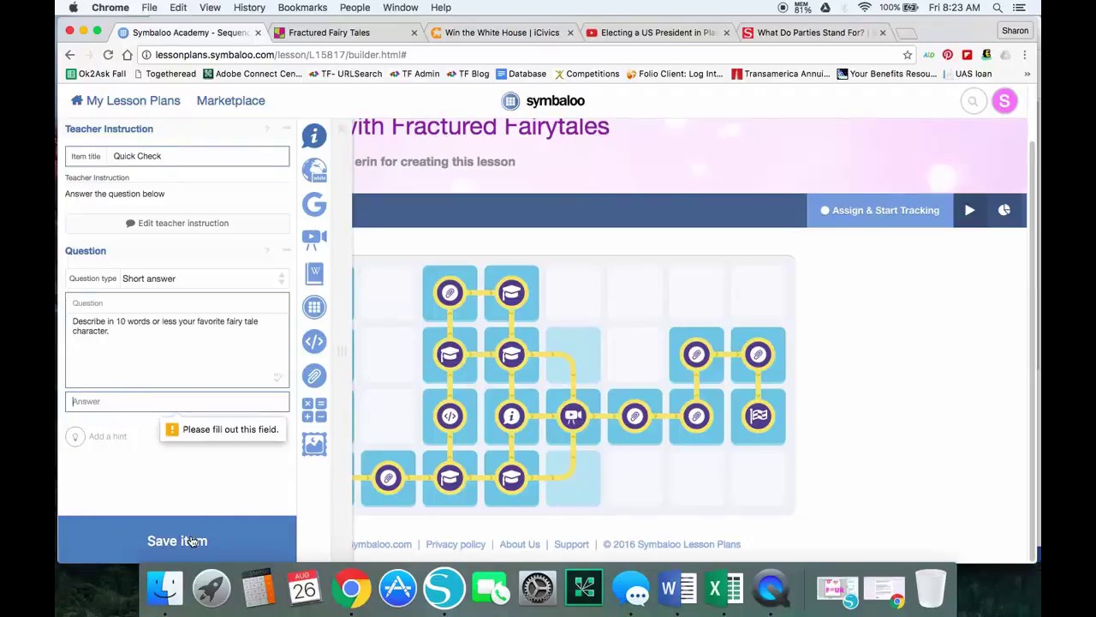
{"action": "left_click", "coordinate": [182, 401]}
{"action": "type", "text": "multiple answers"}
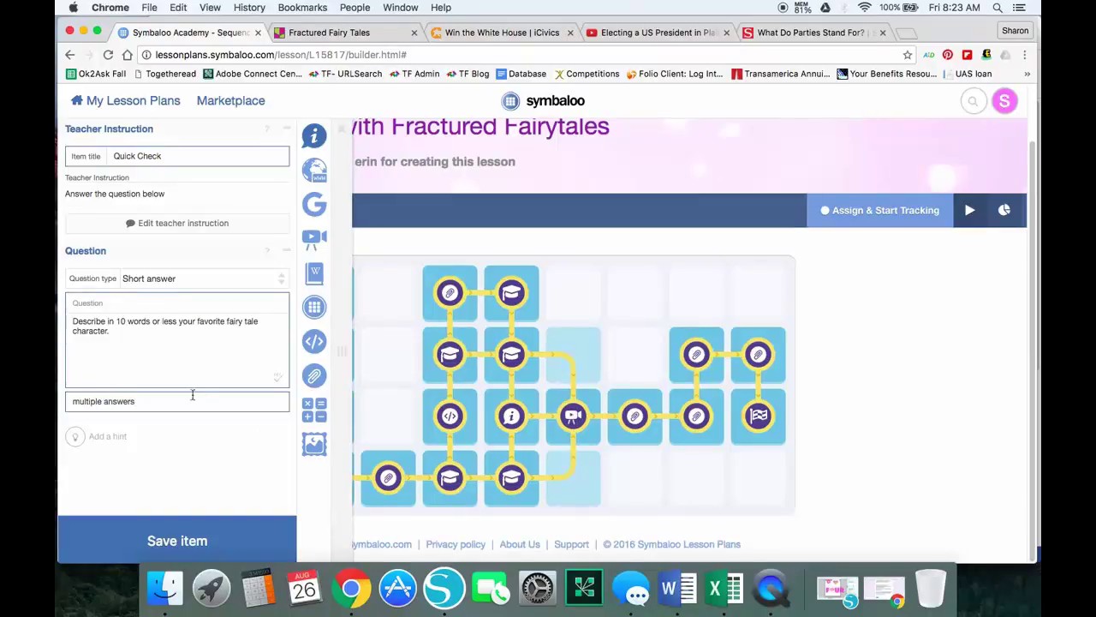
{"action": "left_click", "coordinate": [204, 531]}
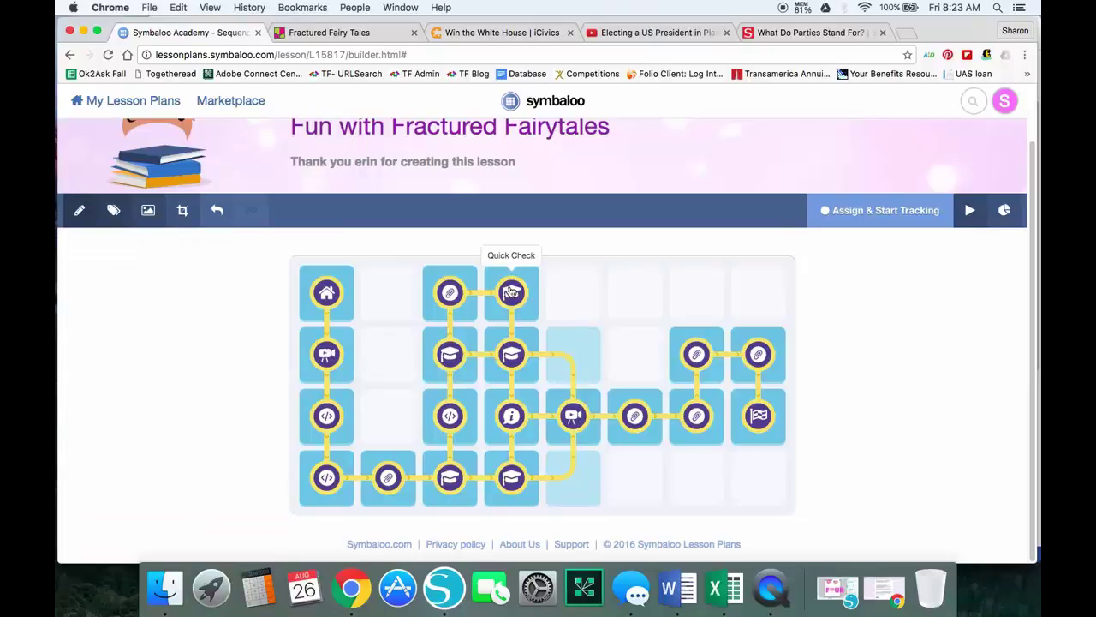
Reopen the Quick Check item for editing, try switching its path direction between right and down, and save the item.
{"action": "mouse_move", "coordinate": [571, 353]}
{"action": "left_click", "coordinate": [513, 293]}
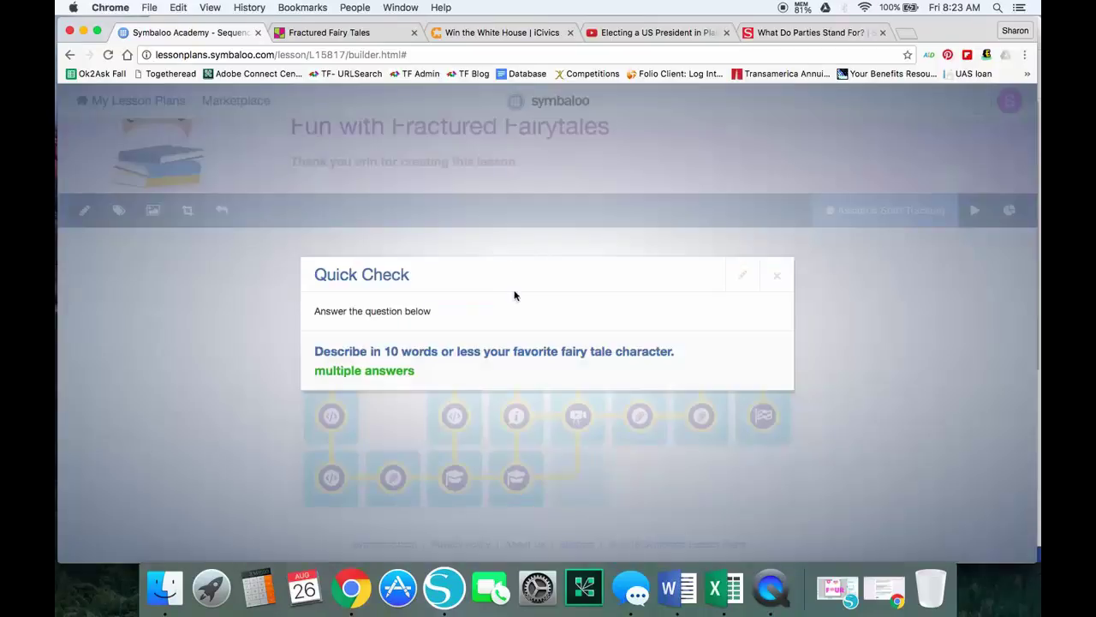
{"action": "left_click", "coordinate": [745, 275]}
{"action": "scroll", "coordinate": [69, 335], "scroll_direction": "down", "scroll_amount": 2}
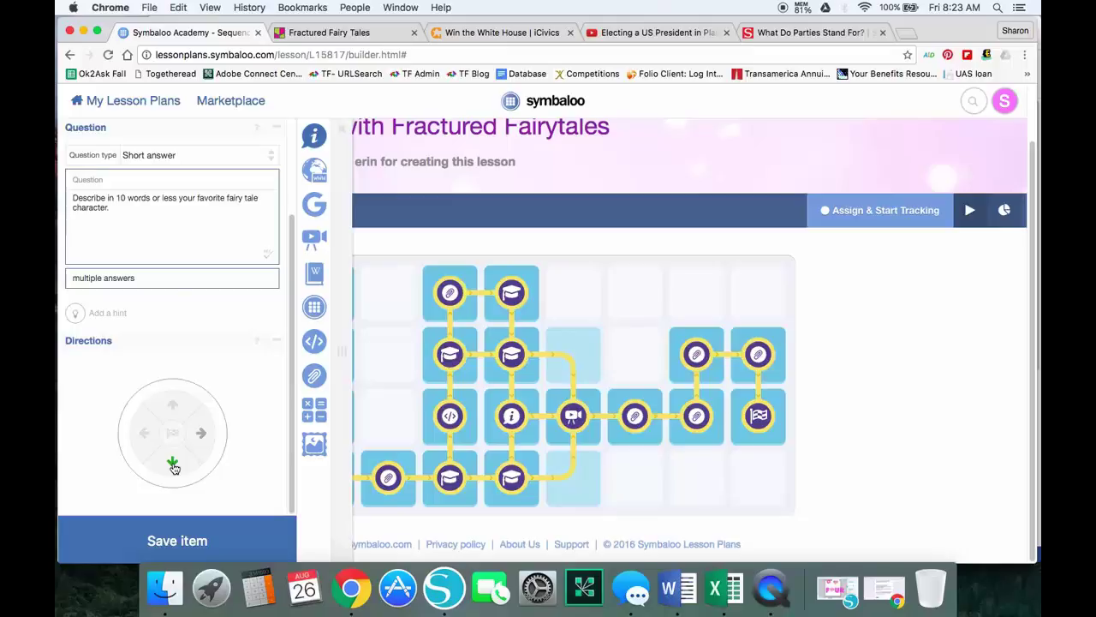
{"action": "left_click", "coordinate": [204, 434]}
{"action": "left_click", "coordinate": [203, 435]}
{"action": "left_click", "coordinate": [174, 463]}
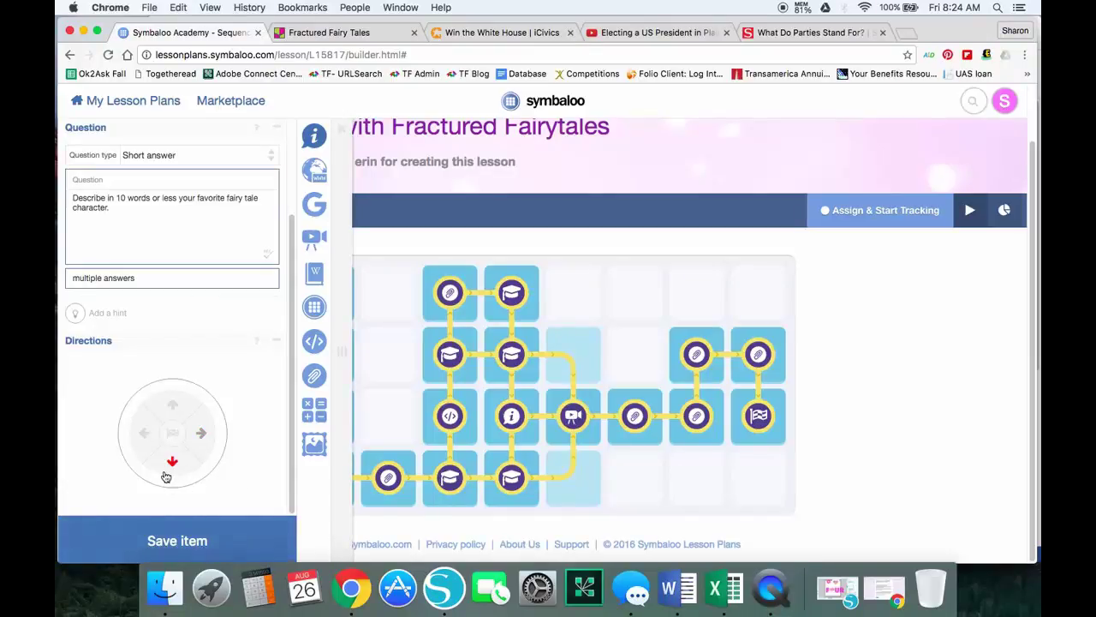
{"action": "left_click", "coordinate": [180, 524]}
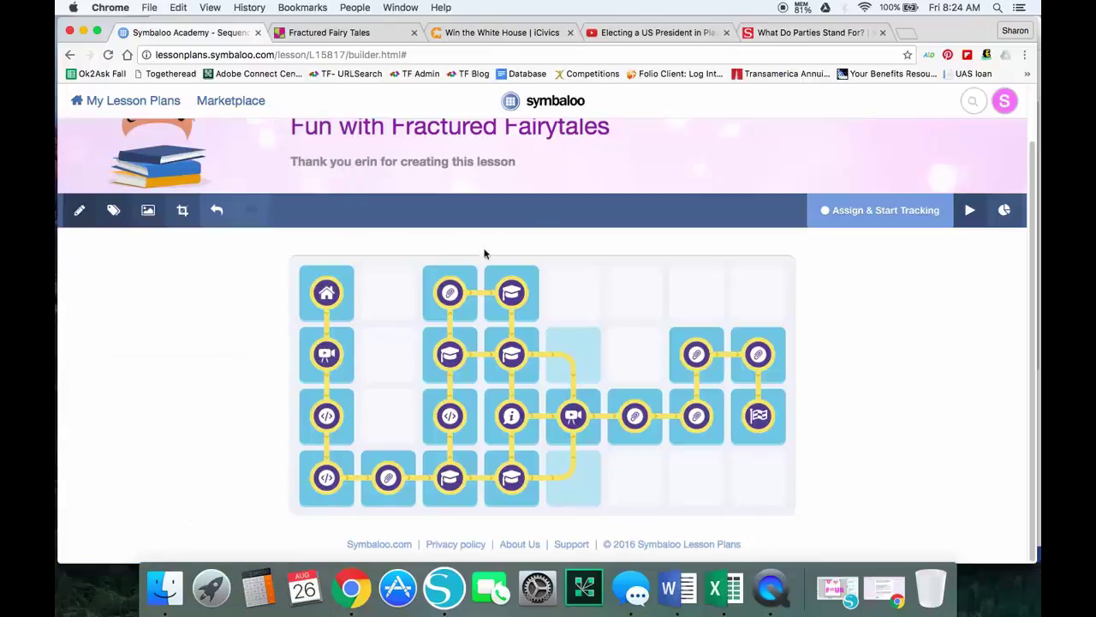
Resize the lesson plan grid to 9 x 4 by adding a column.
{"action": "left_click", "coordinate": [181, 216]}
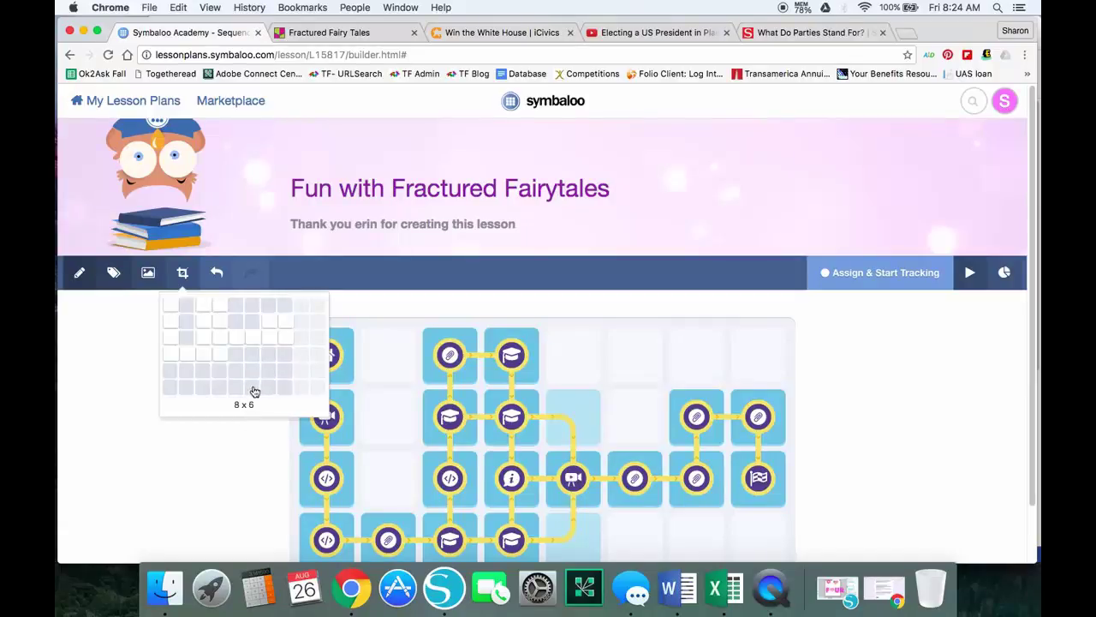
{"action": "left_click", "coordinate": [301, 355]}
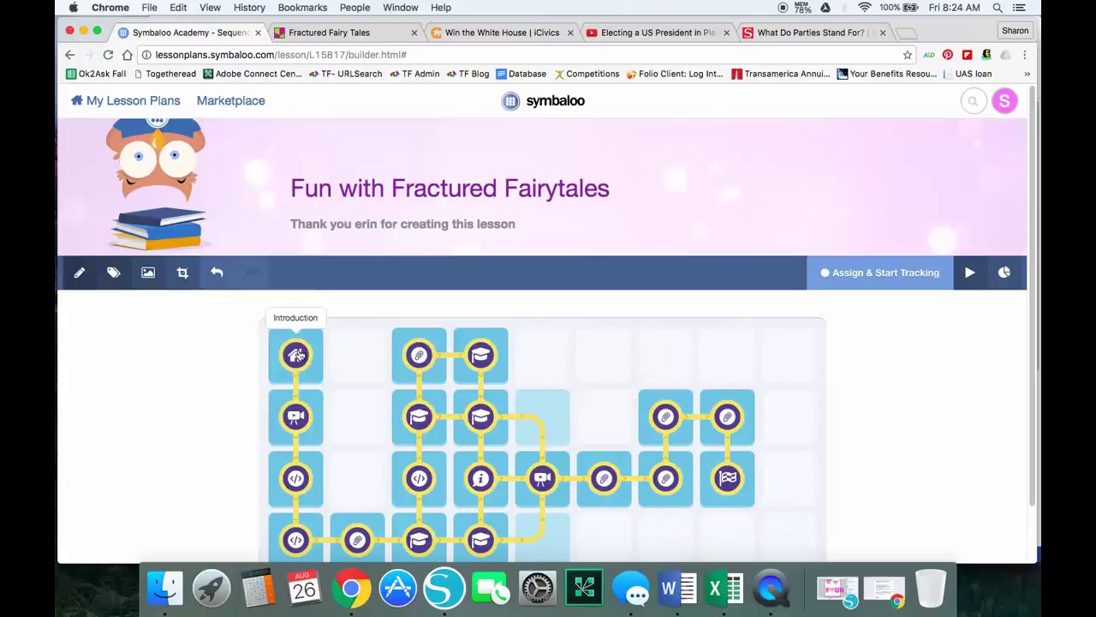
{"action": "scroll", "coordinate": [848, 355], "scroll_direction": "down", "scroll_amount": 2}
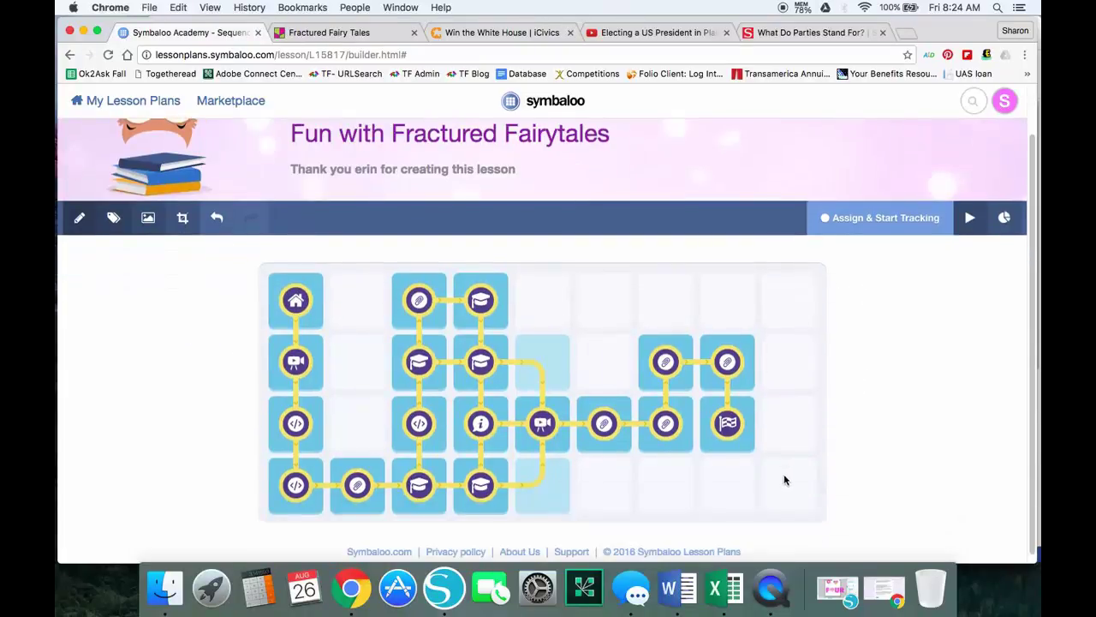